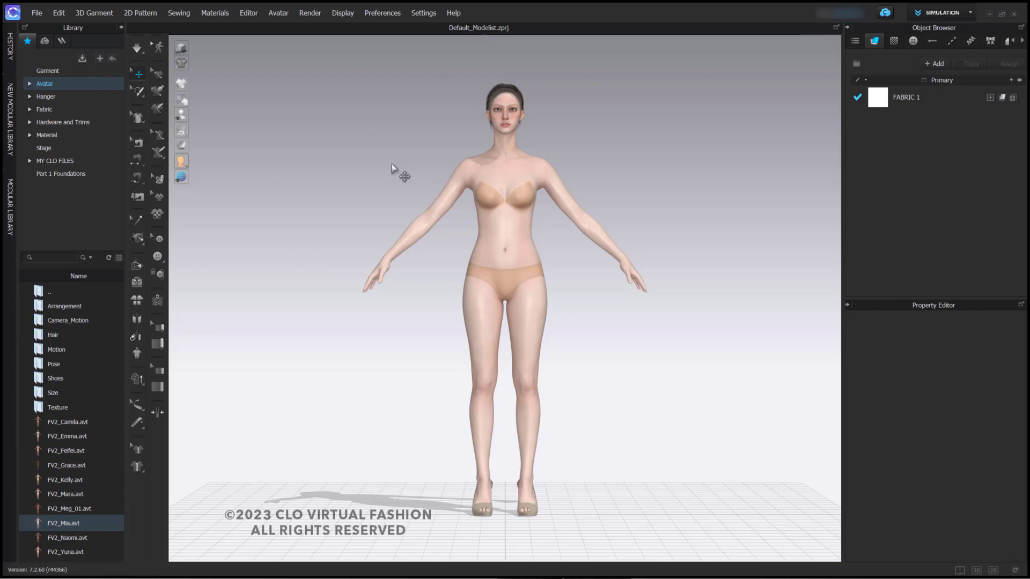
Open the Size folder in the avatar library.
{"action": "left_click", "coordinate": [54, 394]}
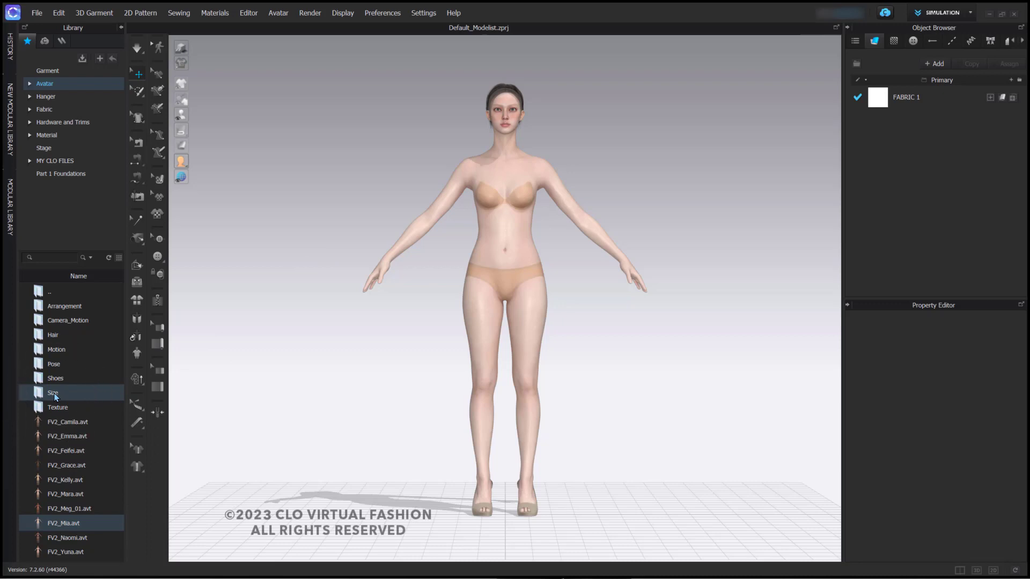
{"action": "double_click", "coordinate": [53, 393]}
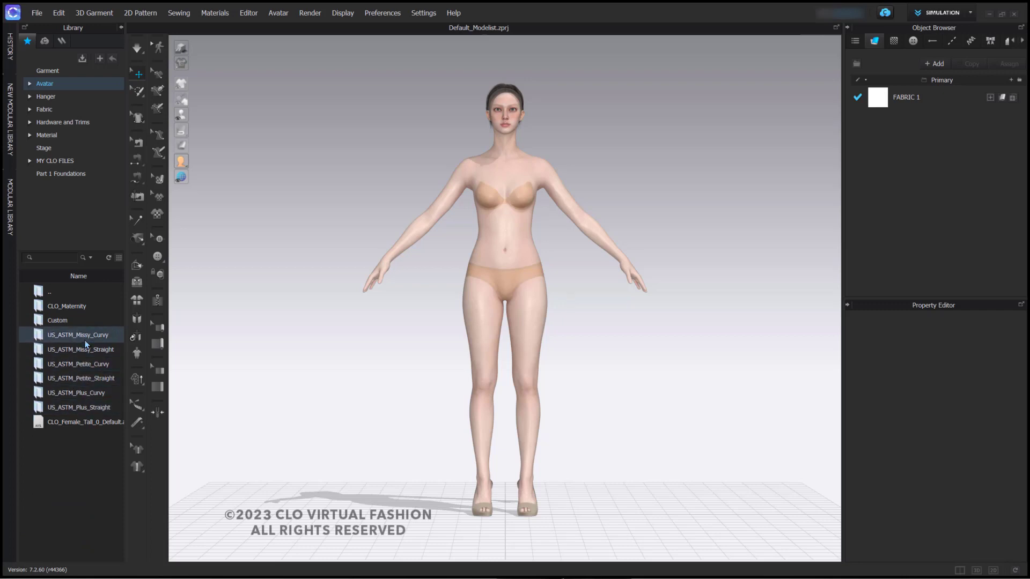
{"action": "double_click", "coordinate": [82, 422]}
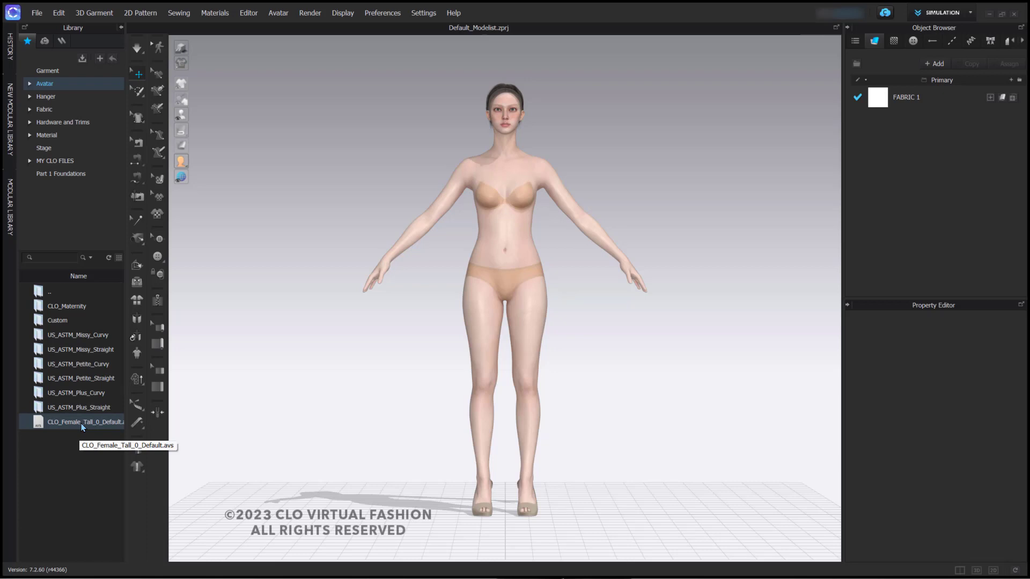
Open the US_ASTM_Missy_Straight folder and widen the Library to show sizes 2 through 20.
{"action": "left_click", "coordinate": [78, 353]}
{"action": "double_click", "coordinate": [78, 354]}
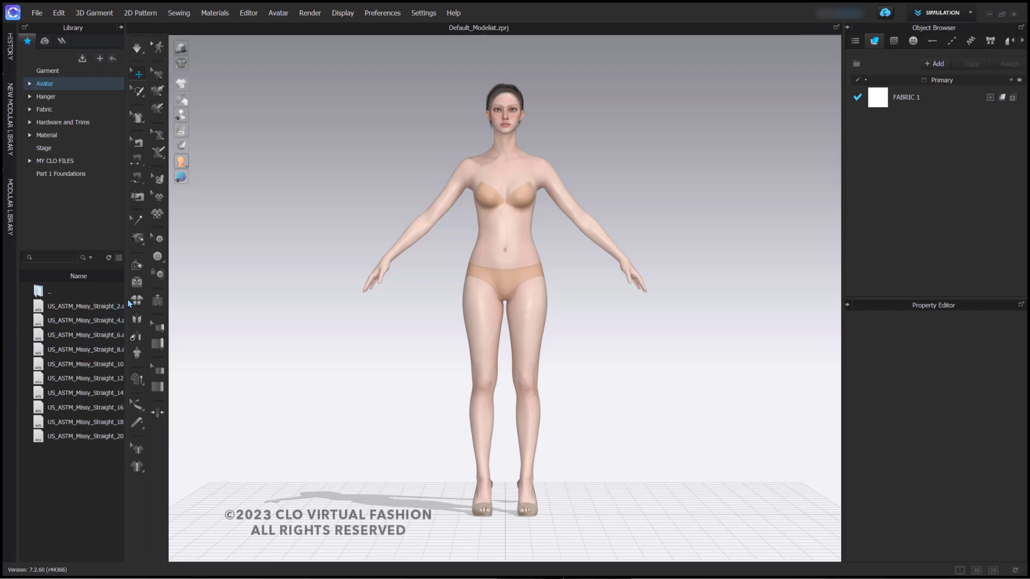
{"action": "left_click_drag", "start_coordinate": [127, 299], "coordinate": [170, 306]}
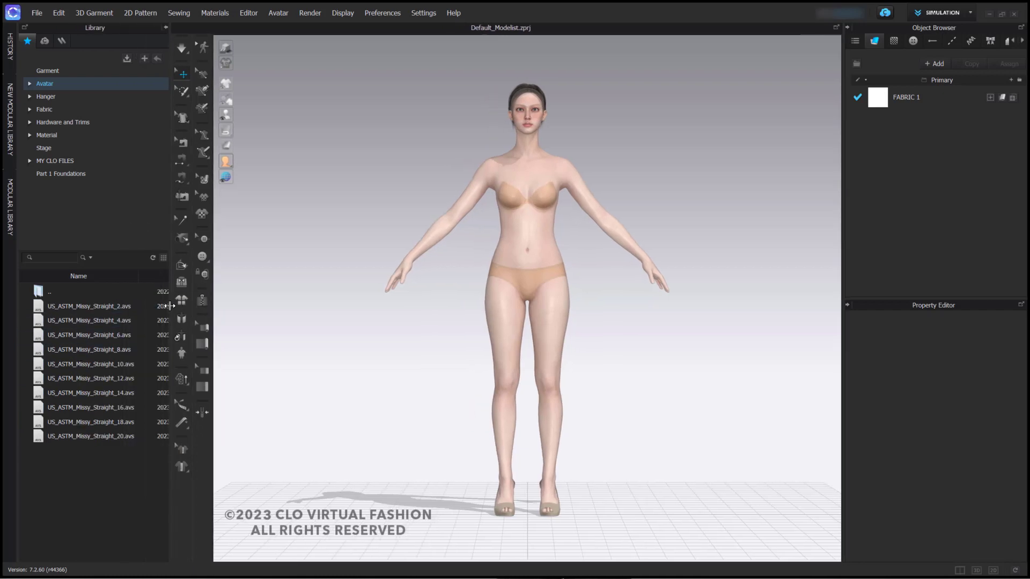
{"action": "left_click", "coordinate": [121, 307]}
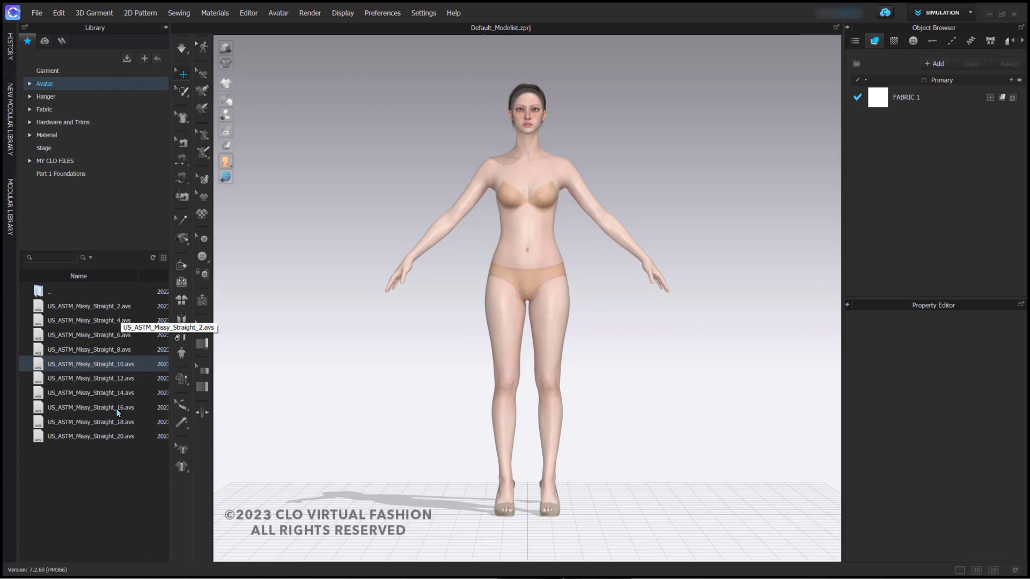
{"action": "left_click", "coordinate": [114, 437]}
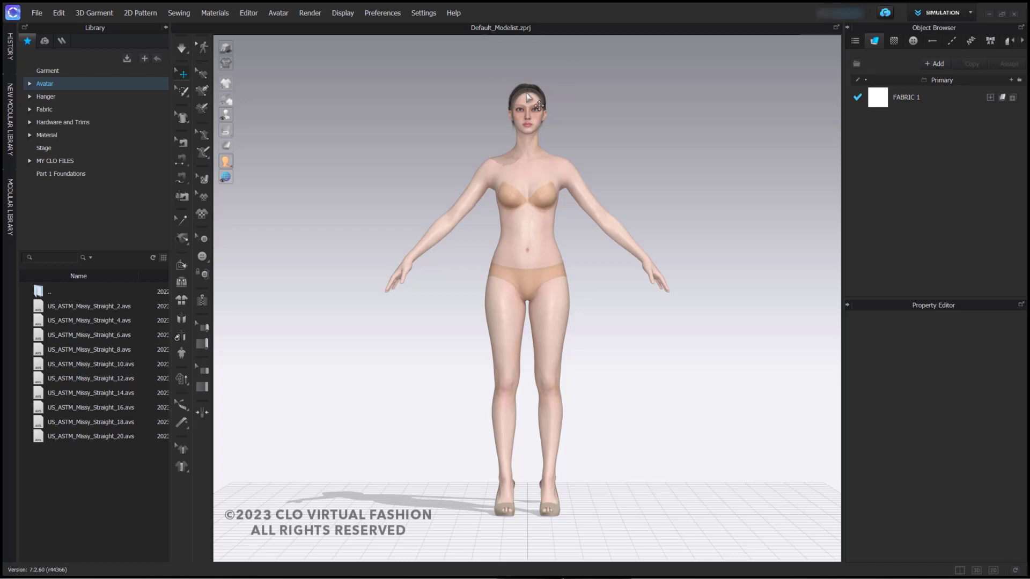
Apply US_ASTM_Missy_Straight_12.avs, inspect it, then revert to CLO_Female_Tall_0_Default.avs.
{"action": "left_click", "coordinate": [102, 350]}
{"action": "left_click", "coordinate": [128, 380]}
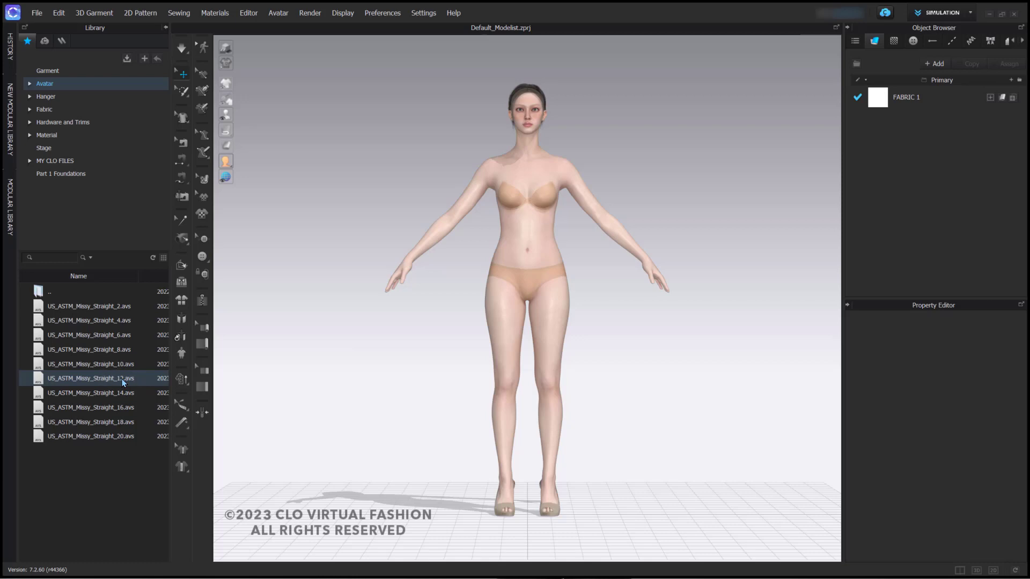
{"action": "double_click", "coordinate": [121, 378]}
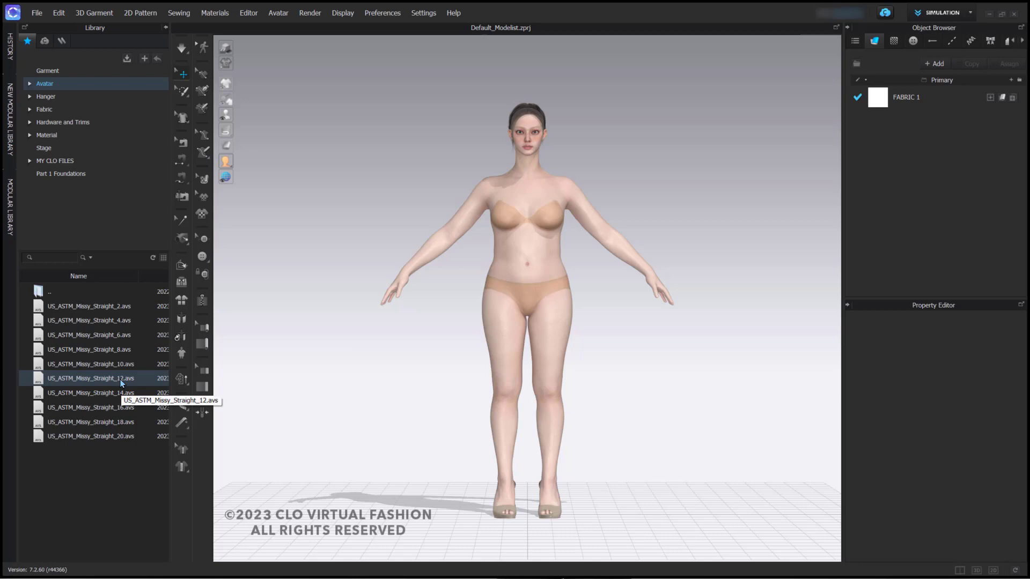
{"action": "right_click_drag", "start_coordinate": [496, 272], "coordinate": [460, 269]}
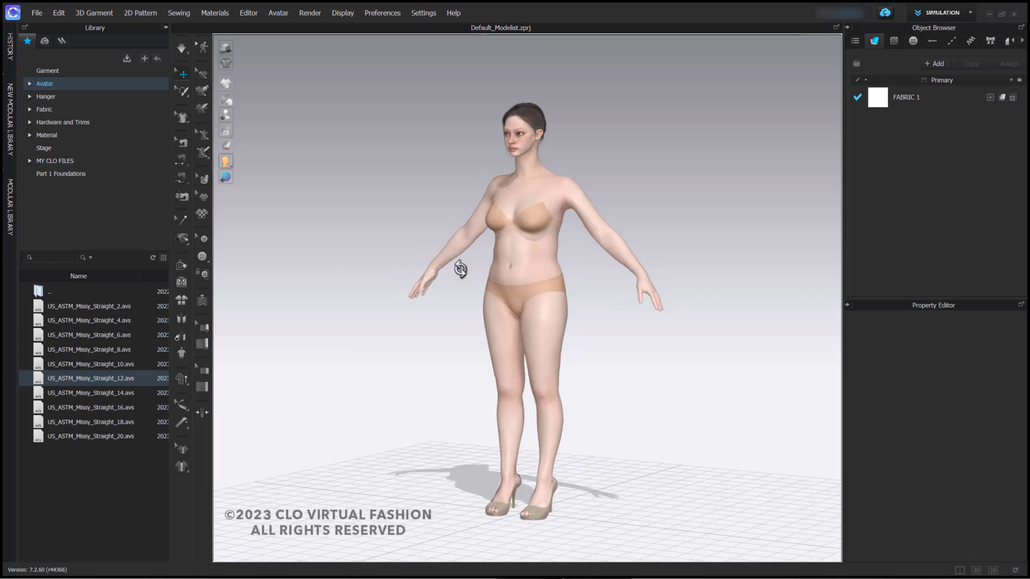
{"action": "scroll", "coordinate": [487, 376], "scroll_direction": "up", "scroll_amount": 6}
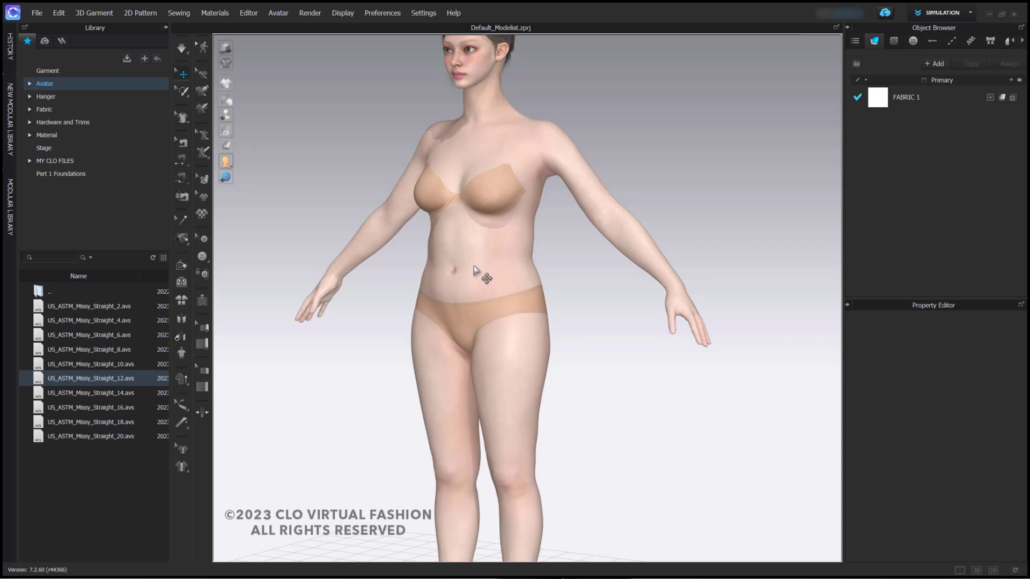
{"action": "scroll", "coordinate": [474, 274], "scroll_direction": "down", "scroll_amount": 5}
{"action": "middle_click_drag", "start_coordinate": [474, 273], "coordinate": [453, 248]}
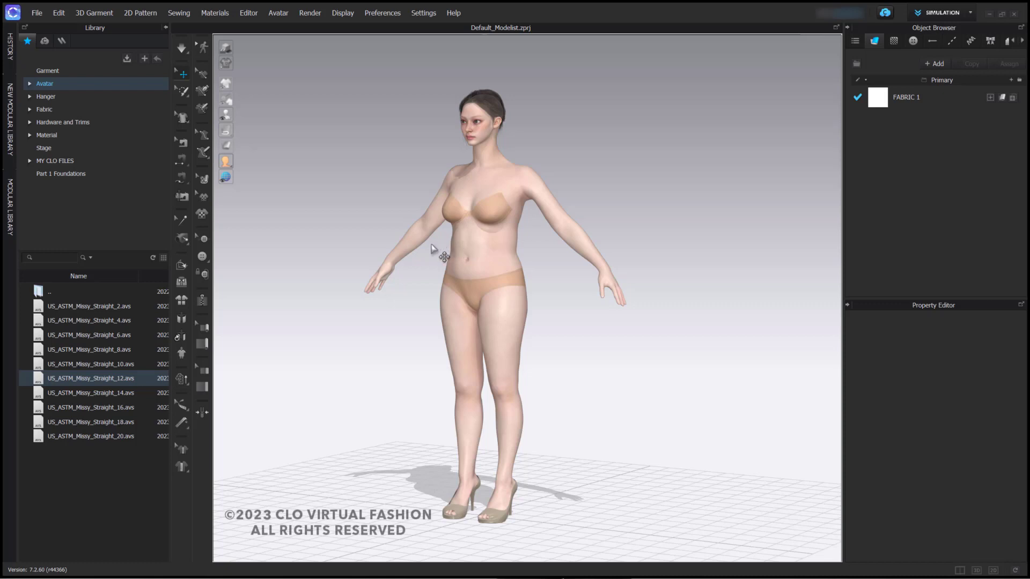
{"action": "double_click", "coordinate": [74, 293]}
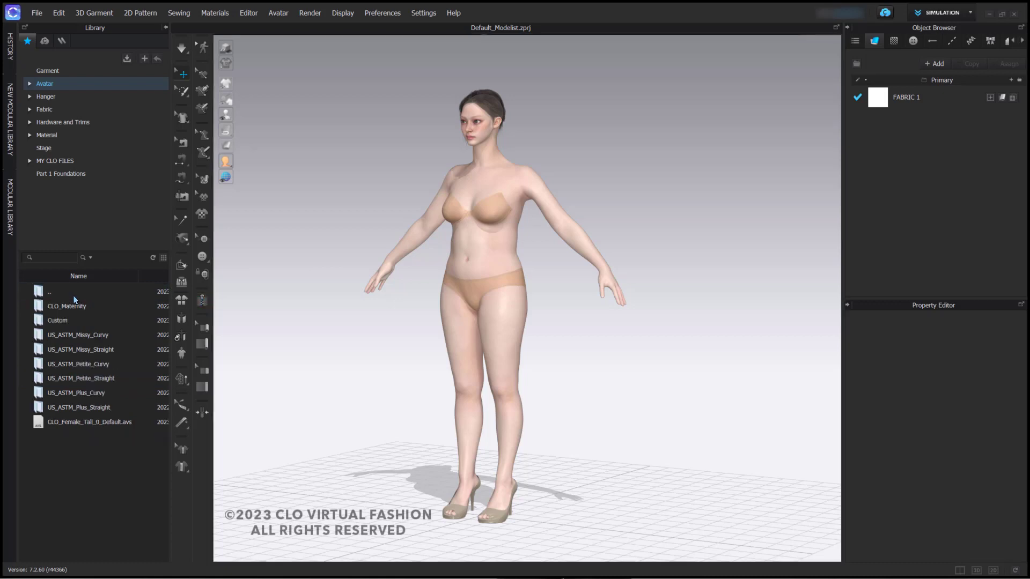
{"action": "left_click", "coordinate": [81, 420]}
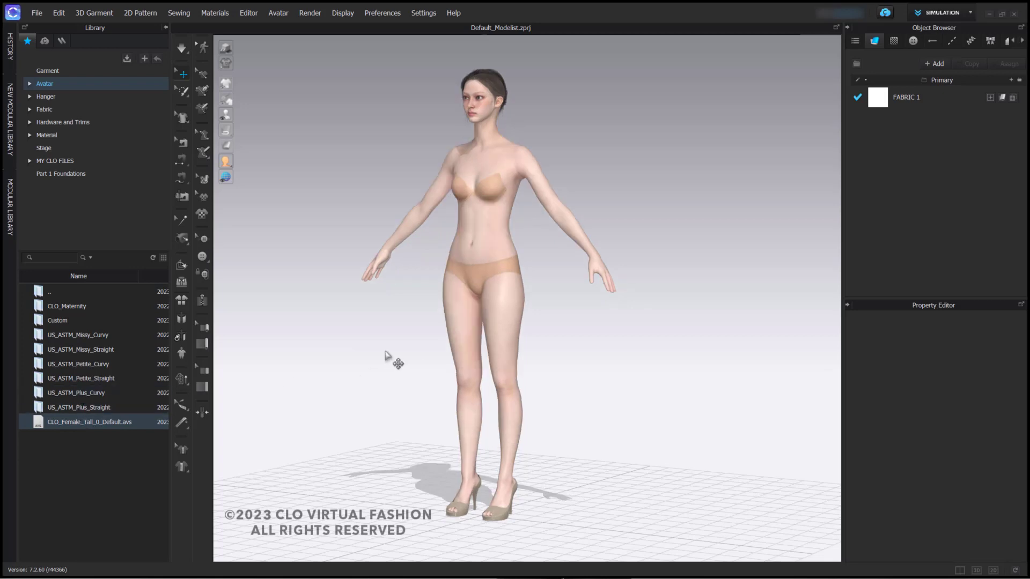
Open the Avatar Editor, collapse the Library, and review the size presets without changing them.
{"action": "left_click", "coordinate": [277, 14]}
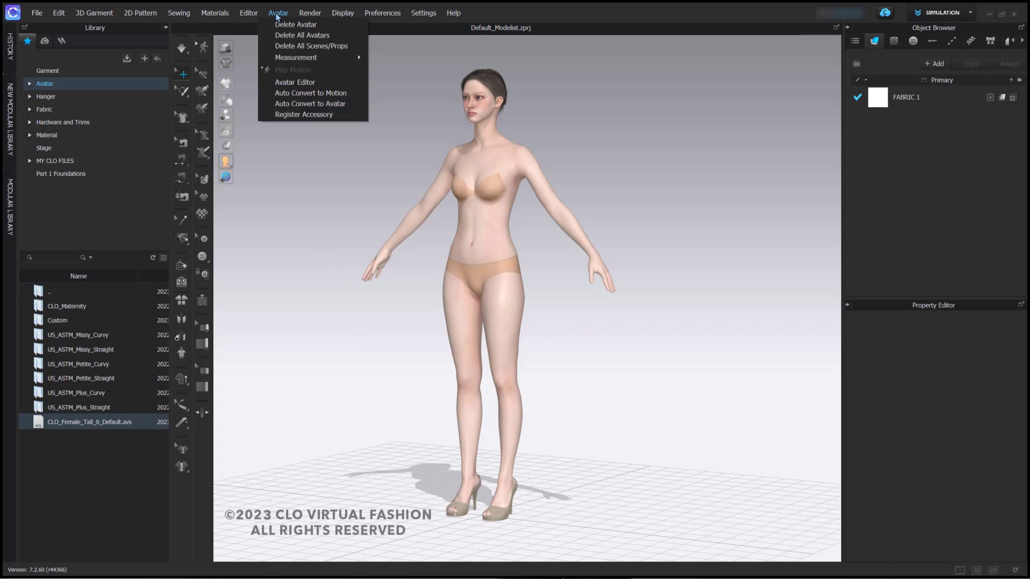
{"action": "left_click", "coordinate": [304, 83]}
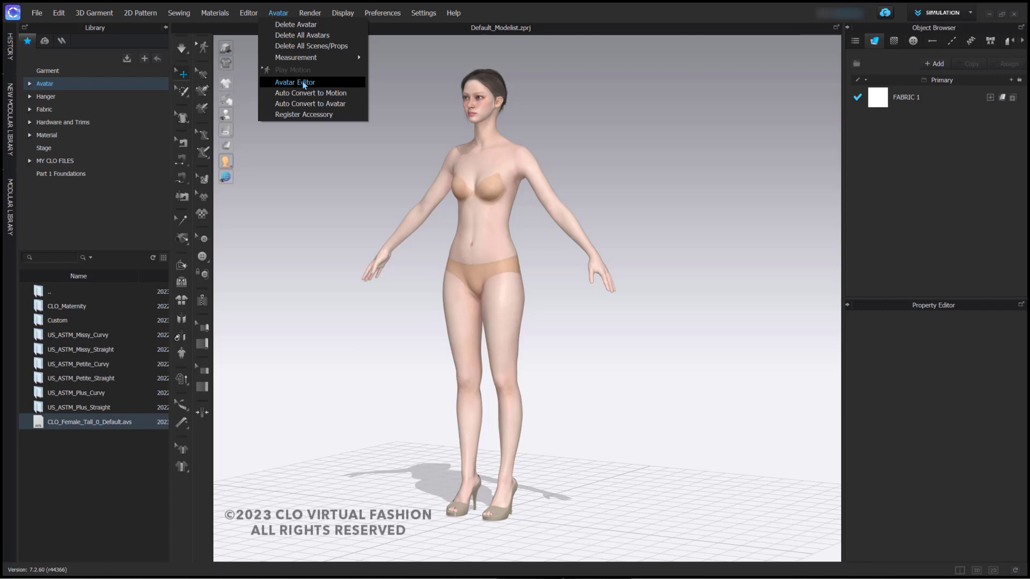
{"action": "left_click", "coordinate": [164, 27]}
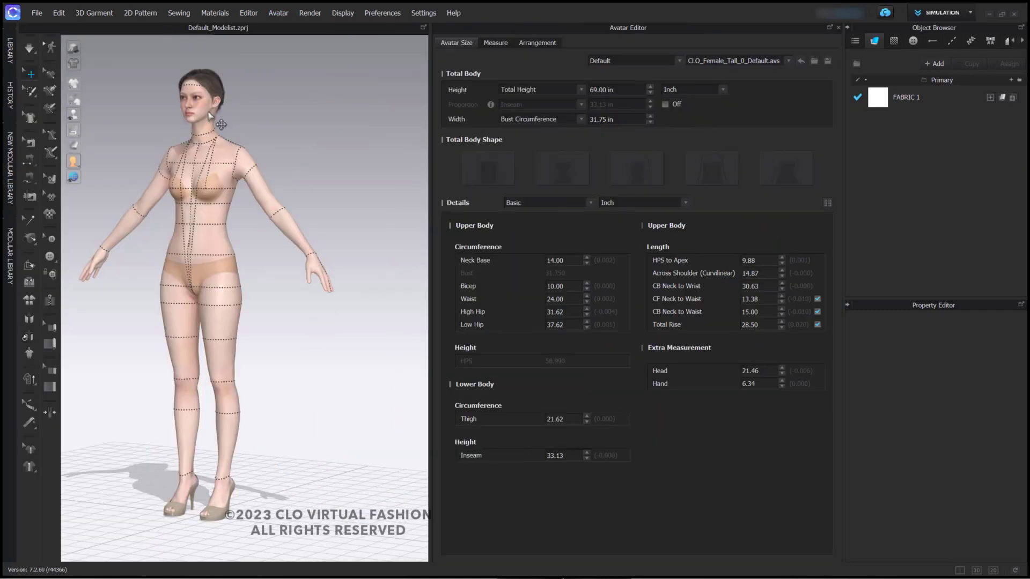
{"action": "scroll", "coordinate": [209, 115], "scroll_direction": "up", "scroll_amount": 5}
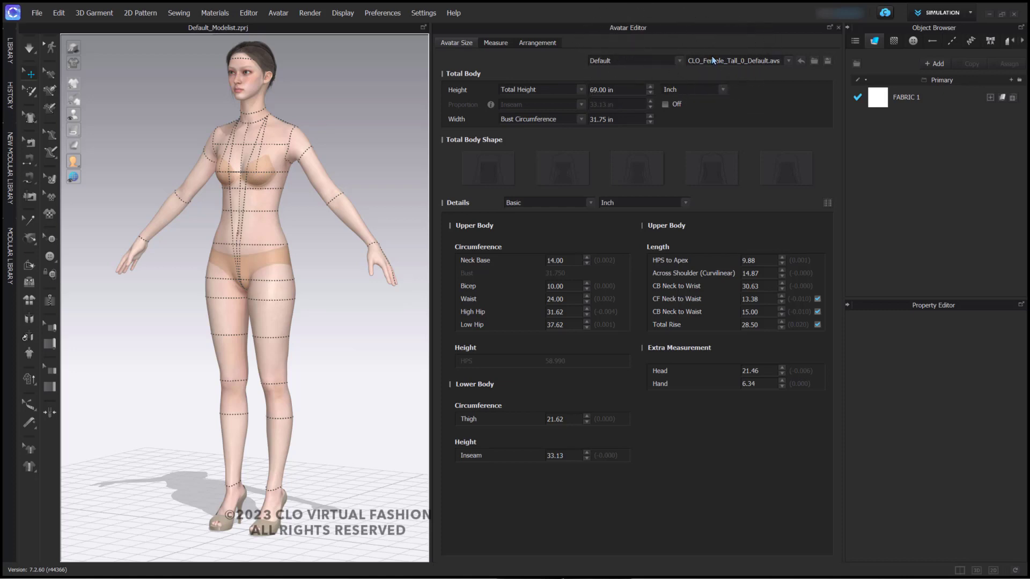
{"action": "left_click", "coordinate": [679, 61]}
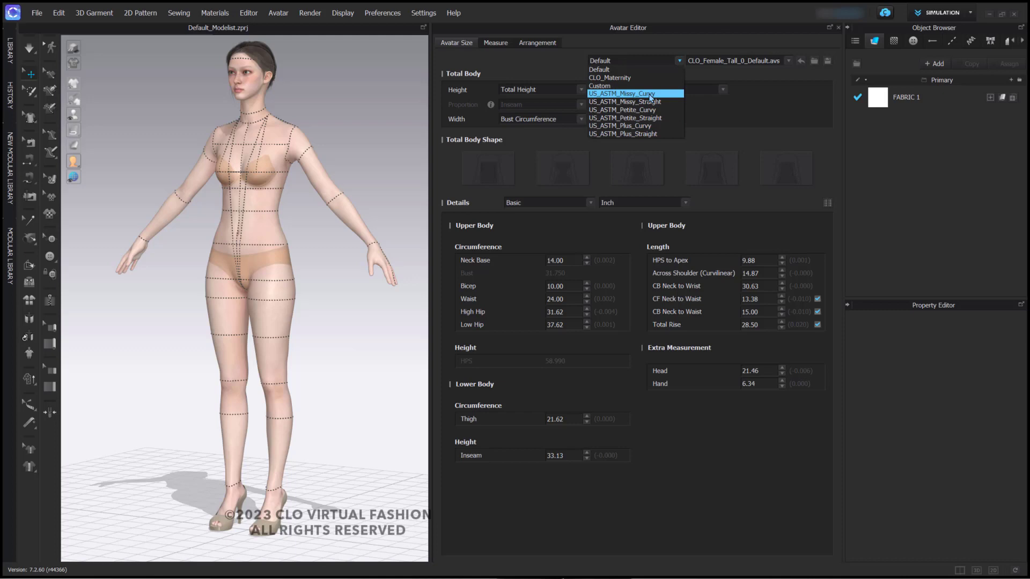
{"action": "left_click", "coordinate": [741, 134]}
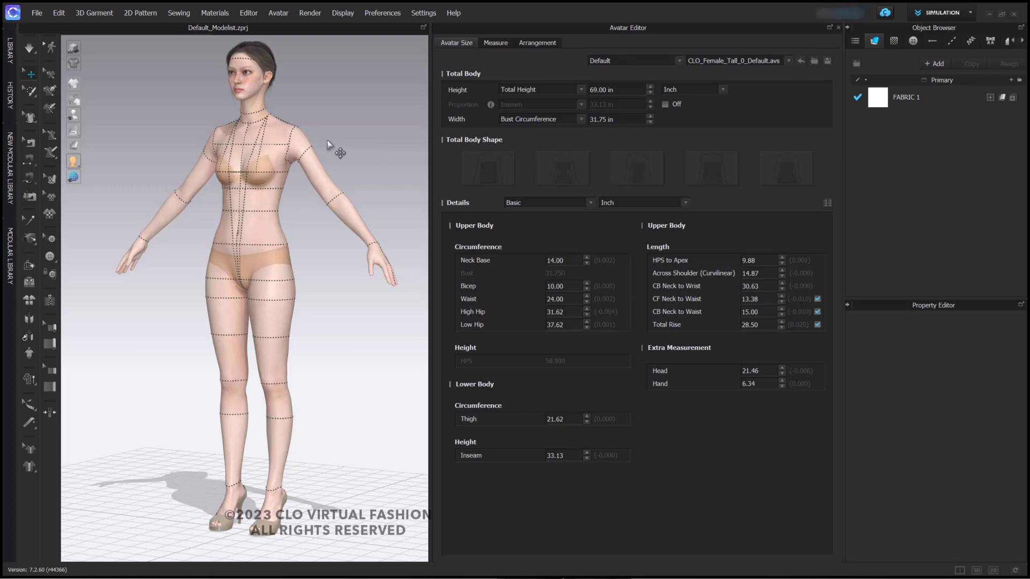
Change the Total Body Width measure from Bust Circumference to Weight (50.00 kg).
{"action": "left_click", "coordinate": [569, 121]}
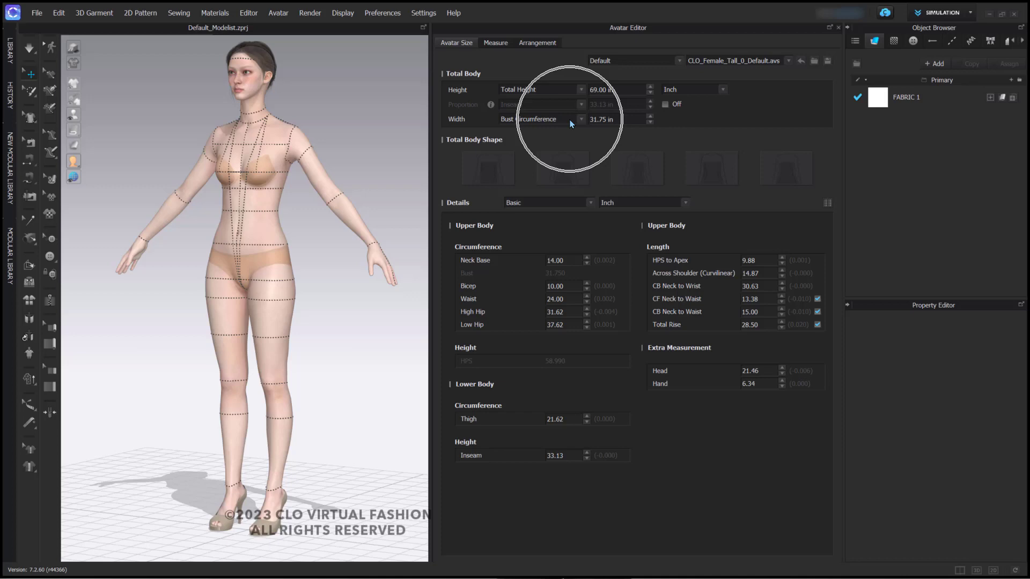
{"action": "left_click", "coordinate": [581, 120]}
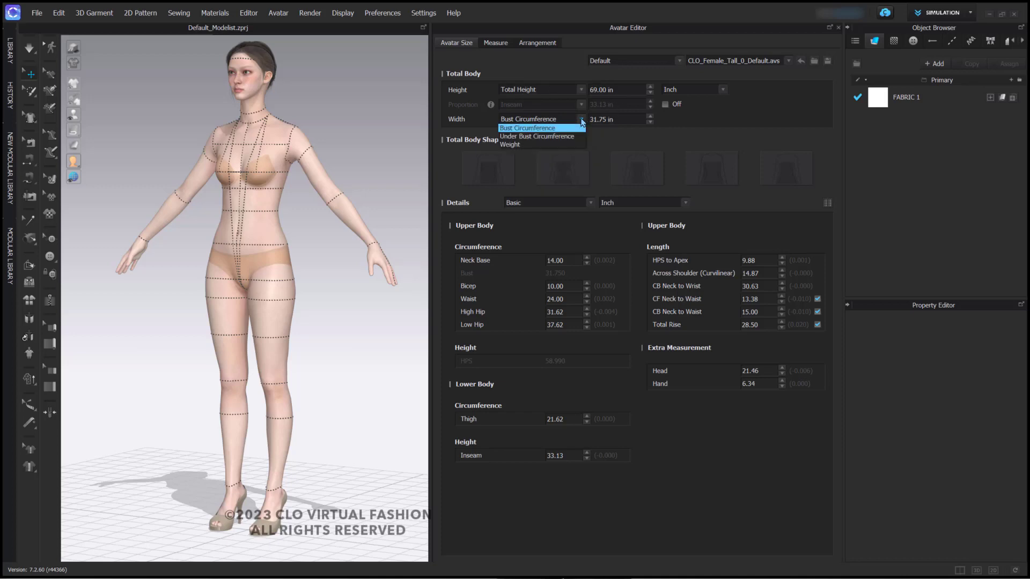
{"action": "left_click", "coordinate": [553, 144]}
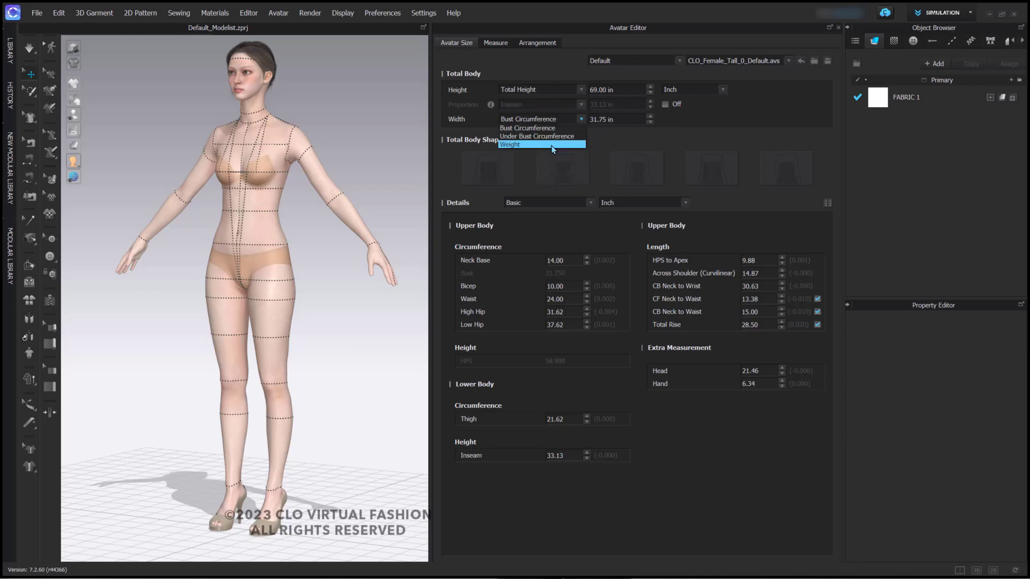
{"action": "left_click", "coordinate": [552, 145]}
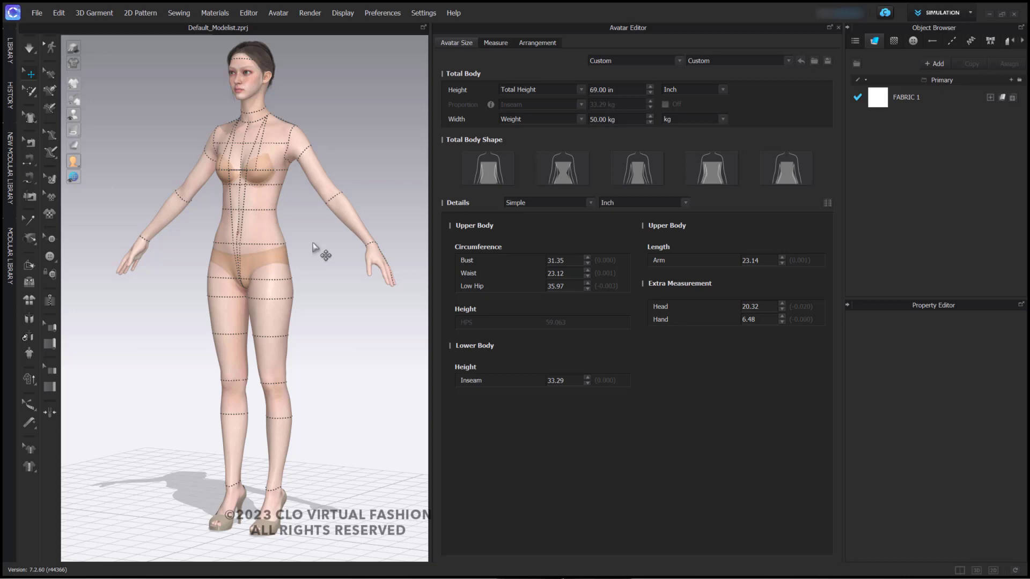
Preview each Total Body Shape preset, then settle on the second, hourglass shape.
{"action": "right_click_drag", "start_coordinate": [322, 253], "coordinate": [319, 244]}
{"action": "scroll", "coordinate": [318, 244], "scroll_direction": "up", "scroll_amount": 5}
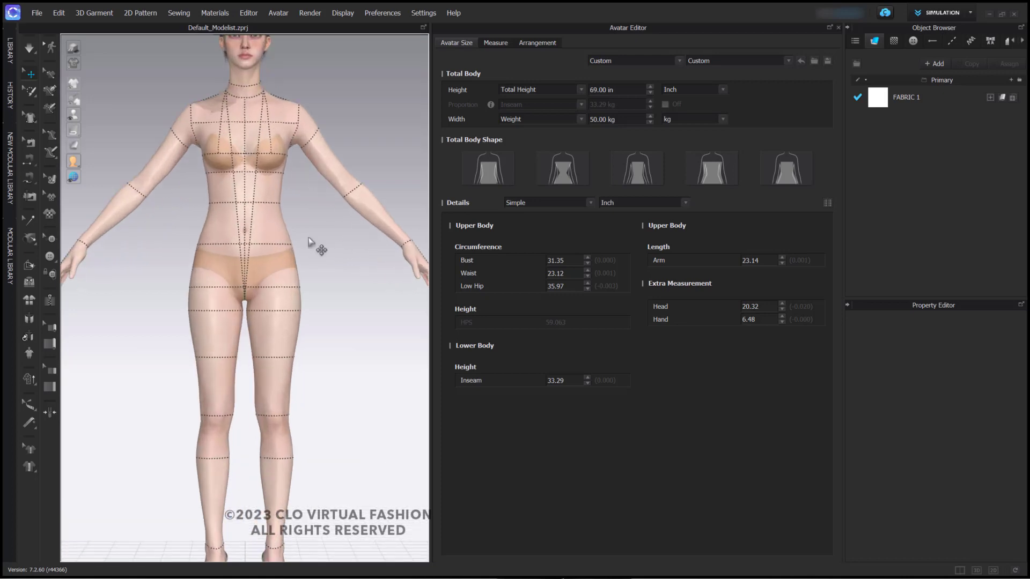
{"action": "left_click", "coordinate": [558, 177]}
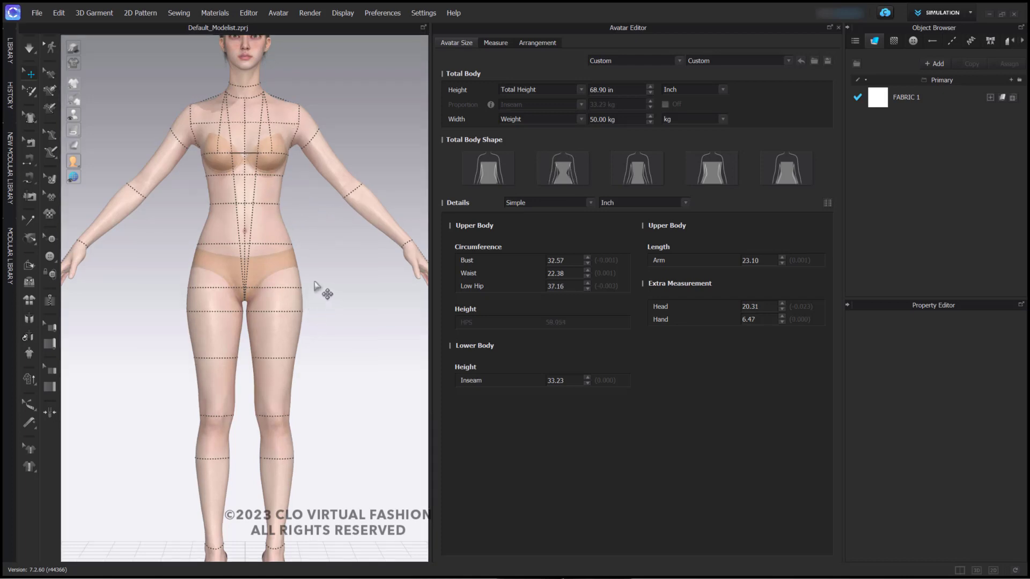
{"action": "left_click", "coordinate": [636, 176]}
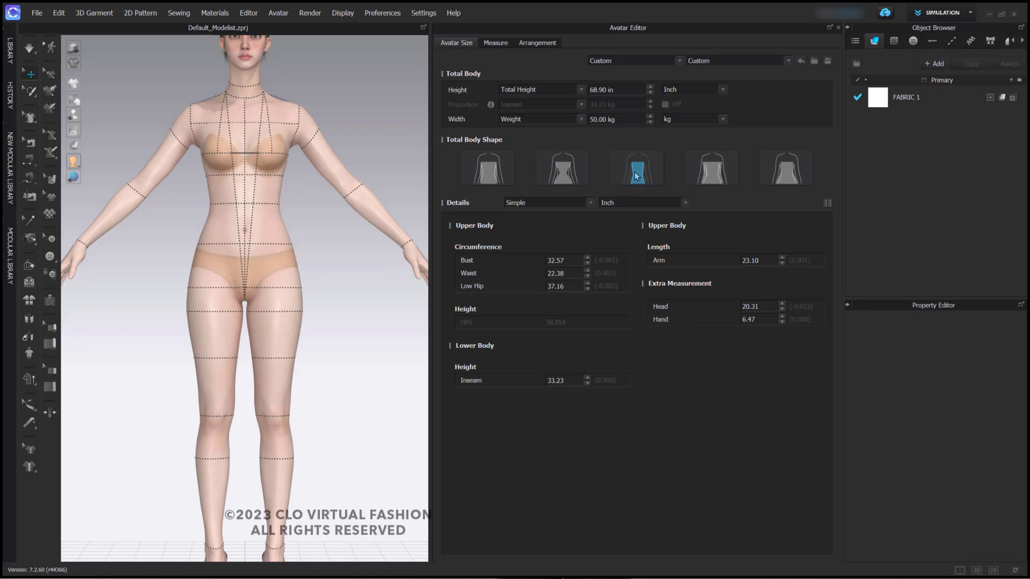
{"action": "left_click", "coordinate": [708, 180]}
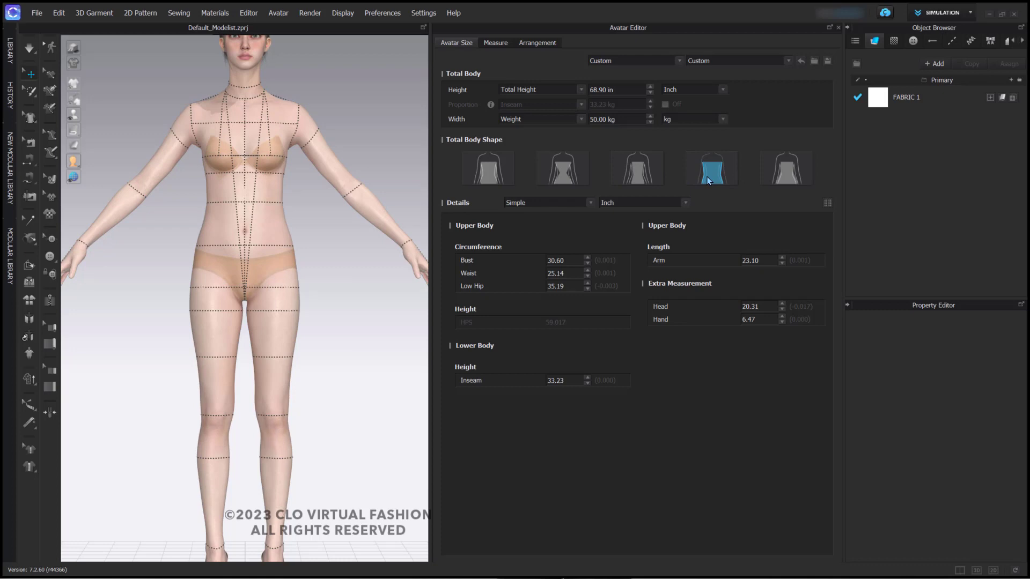
{"action": "left_click", "coordinate": [793, 173]}
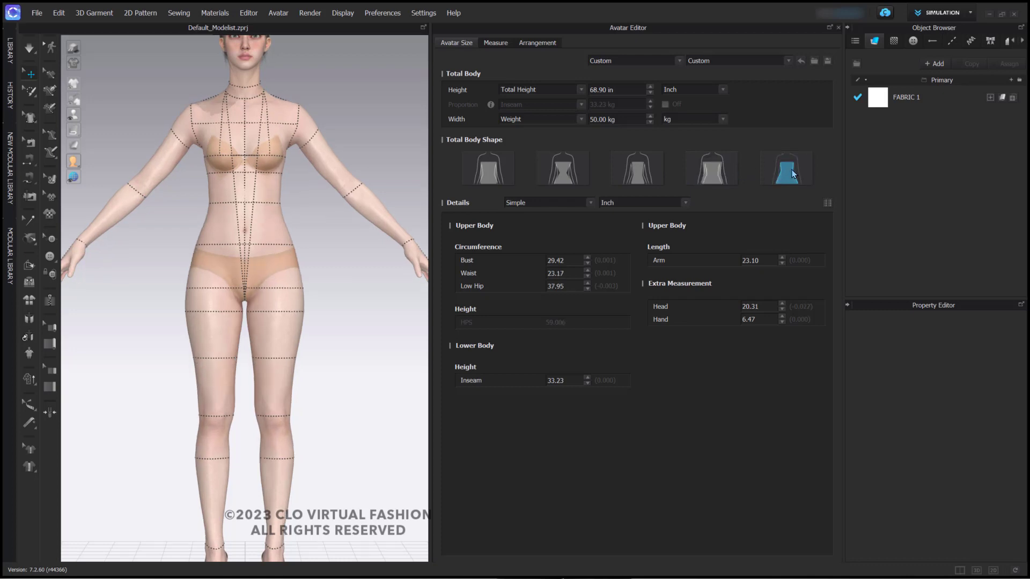
{"action": "left_click", "coordinate": [565, 176]}
{"action": "left_click", "coordinate": [563, 175]}
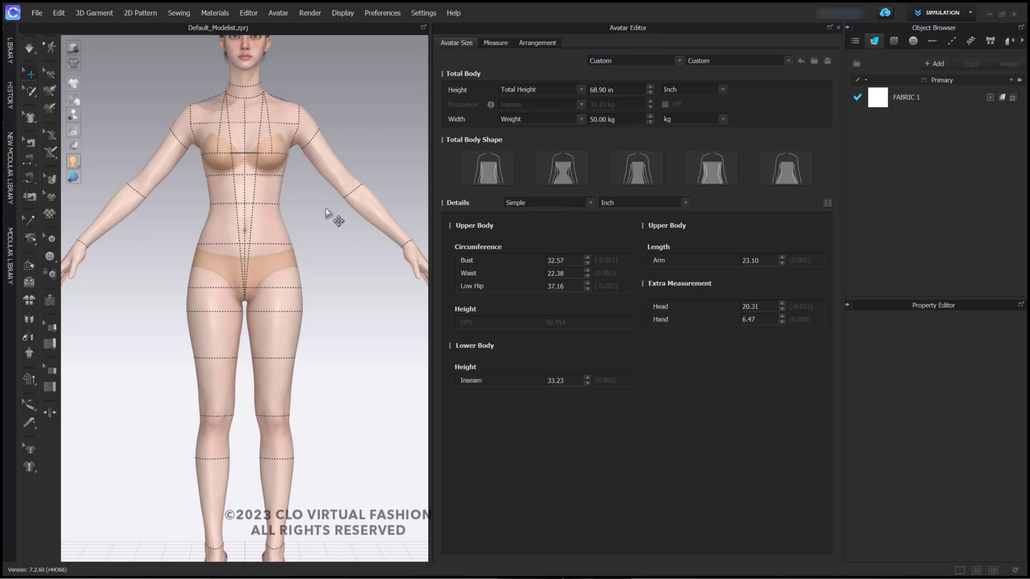
Set bust to 38, waist to 24 and low hip to 42 inches.
{"action": "right_click_drag", "start_coordinate": [336, 218], "coordinate": [271, 220]}
{"action": "double_click", "coordinate": [565, 259]}
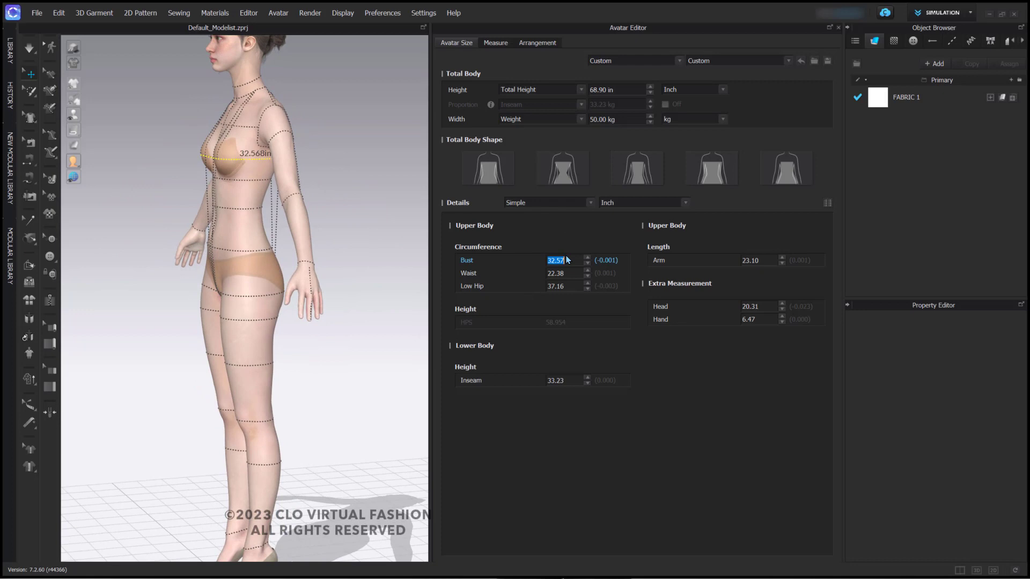
{"action": "type", "text": "38"}
{"action": "key", "text": "Return"}
{"action": "double_click", "coordinate": [562, 273]}
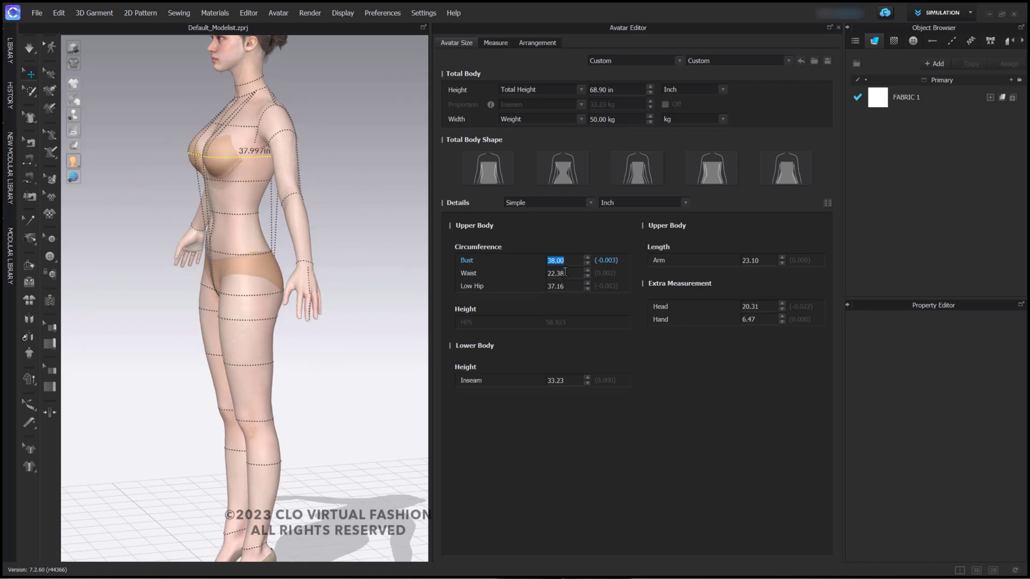
{"action": "type", "text": "24"}
{"action": "key", "text": "Return"}
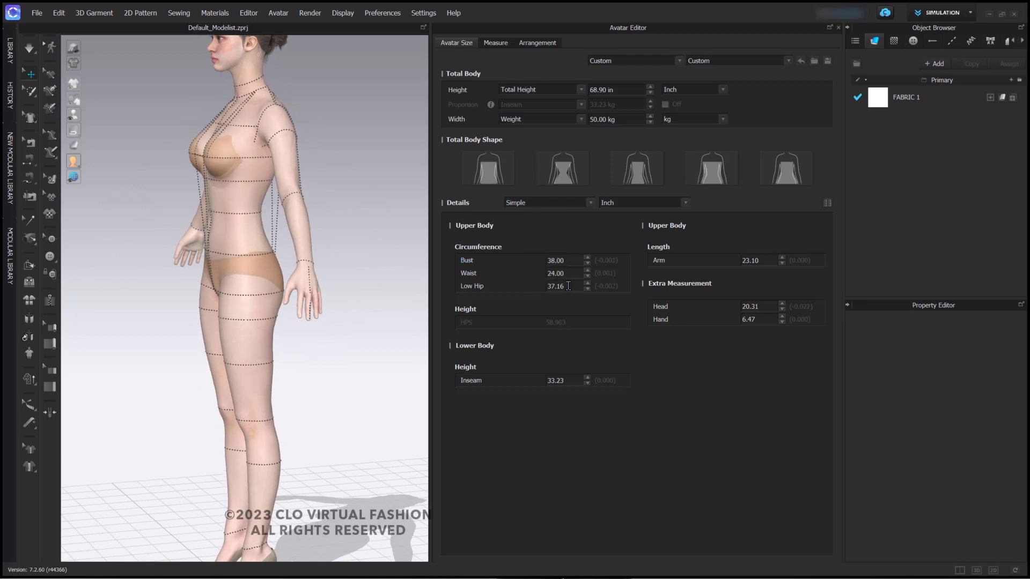
{"action": "double_click", "coordinate": [568, 286]}
{"action": "type", "text": "37.42"}
{"action": "key", "text": "Return"}
{"action": "type", "text": "42"}
{"action": "key", "text": "Return"}
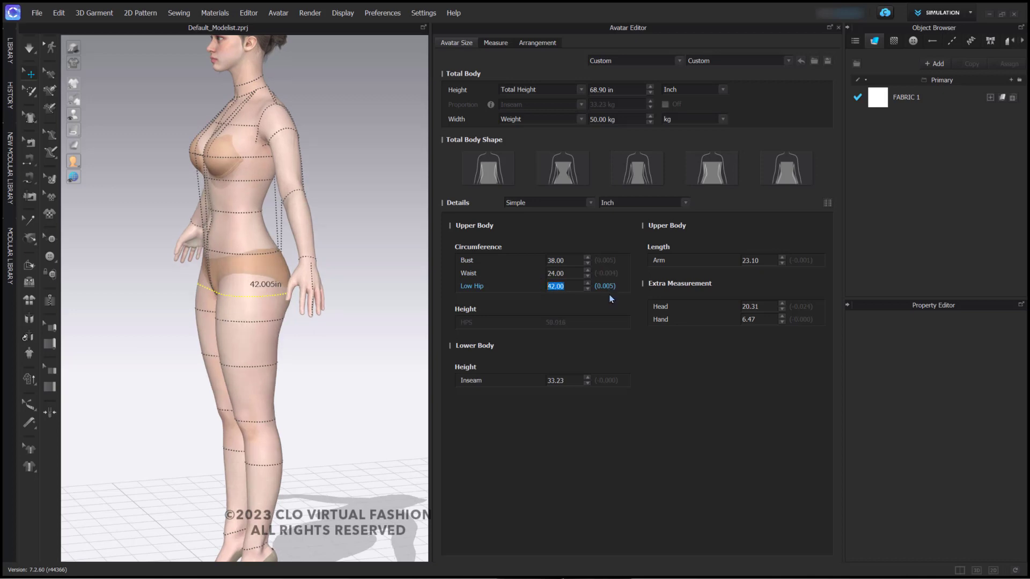
Orbit and zoom around the avatar to inspect the reshaped figure from all sides.
{"action": "mouse_move", "coordinate": [356, 271]}
{"action": "right_mouse_down"}
{"action": "mouse_move", "coordinate": [290, 278]}
{"action": "mouse_move", "coordinate": [411, 278]}
{"action": "mouse_move", "coordinate": [340, 284]}
{"action": "mouse_move", "coordinate": [340, 272]}
{"action": "right_mouse_up"}
{"action": "right_click_drag", "start_coordinate": [269, 246], "coordinate": [202, 272]}
{"action": "scroll", "coordinate": [257, 249], "scroll_direction": "up", "scroll_amount": 3}
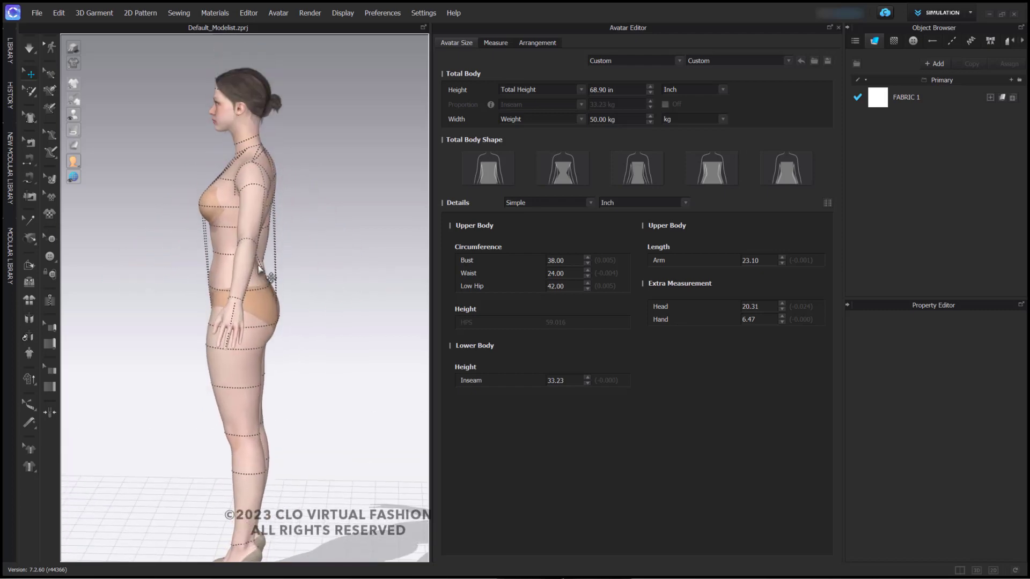
{"action": "right_click_drag", "start_coordinate": [268, 255], "coordinate": [301, 266]}
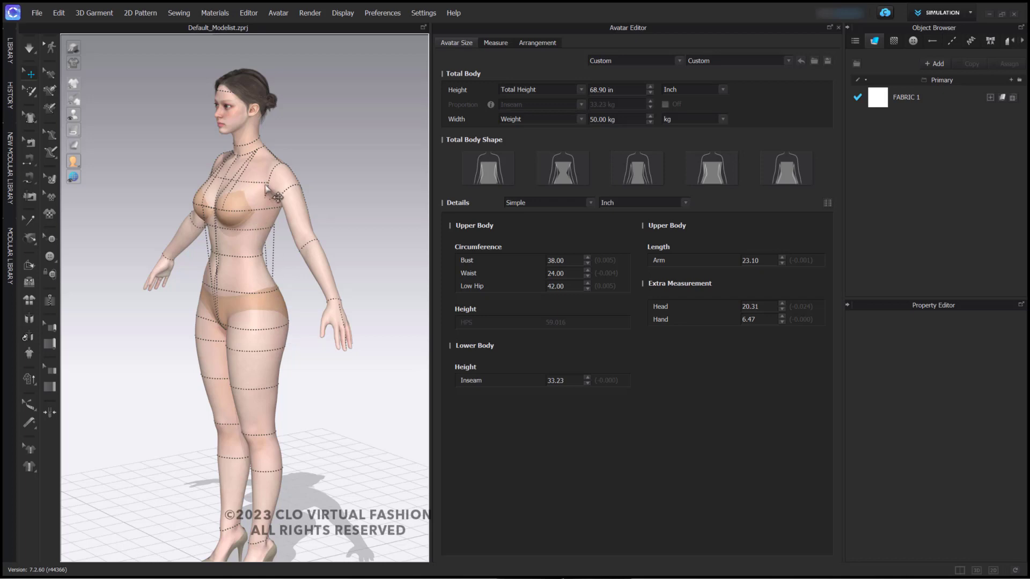
{"action": "right_click_drag", "start_coordinate": [292, 349], "coordinate": [341, 329]}
{"action": "scroll", "coordinate": [344, 327], "scroll_direction": "down", "scroll_amount": 3}
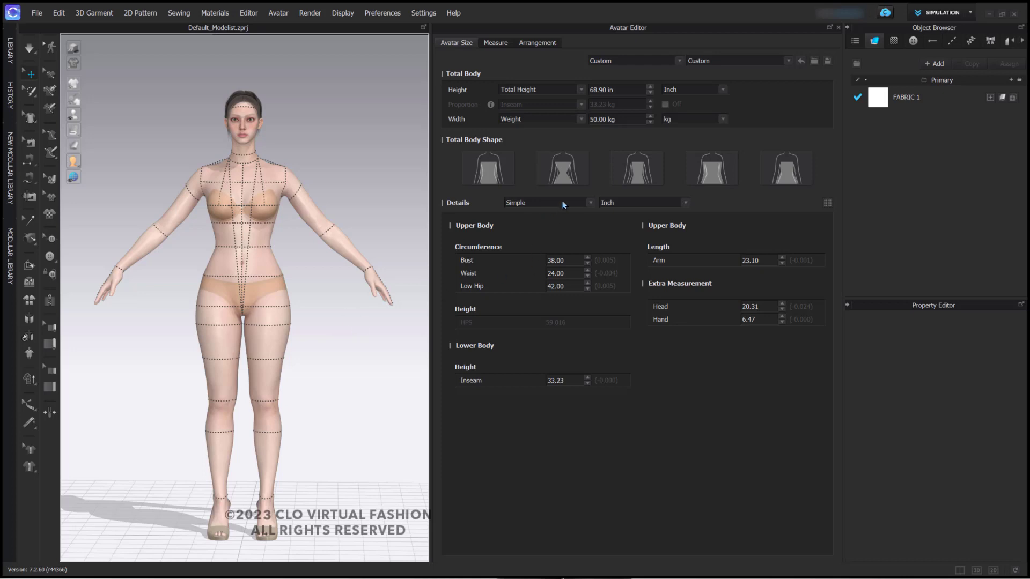
Switch the Details measurement set to Advanced (Human Body).
{"action": "left_click", "coordinate": [590, 204]}
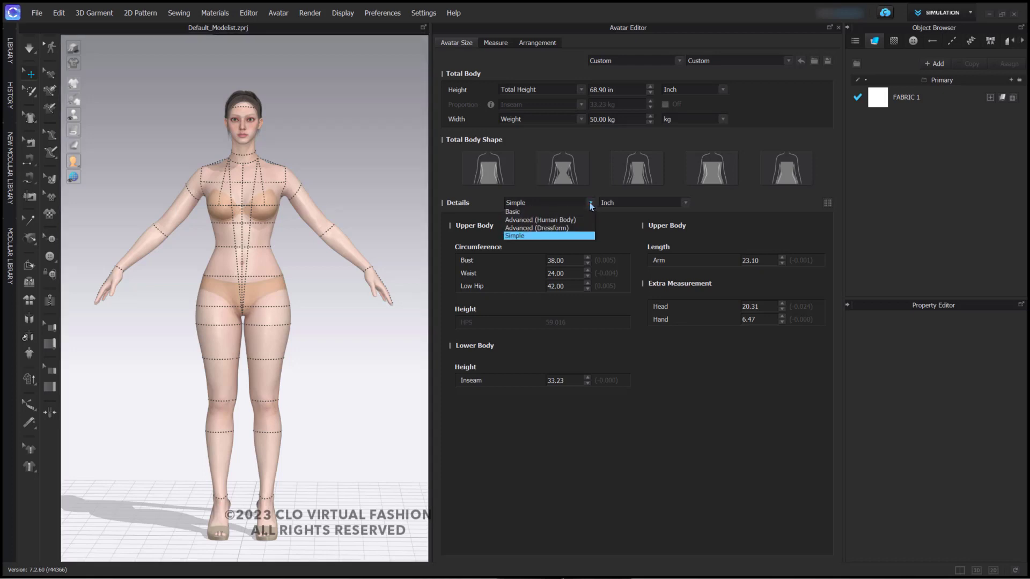
{"action": "left_click", "coordinate": [566, 221]}
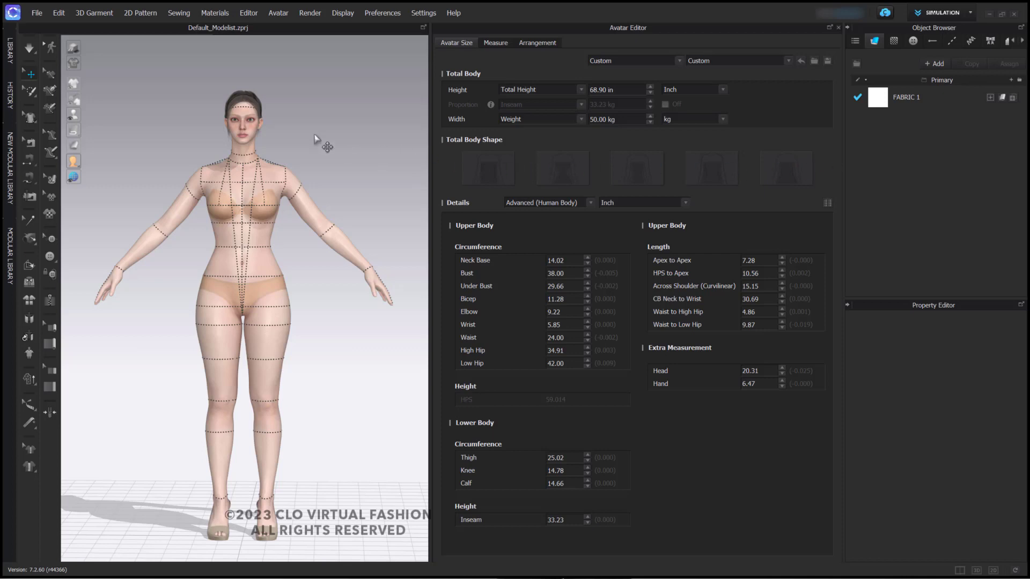
Check the Neck Base, Bust, Under Bust, Bicep and Elbow measurements on the avatar.
{"action": "scroll", "coordinate": [321, 142], "scroll_direction": "up", "scroll_amount": 5}
{"action": "right_click_drag", "start_coordinate": [322, 217], "coordinate": [314, 212]}
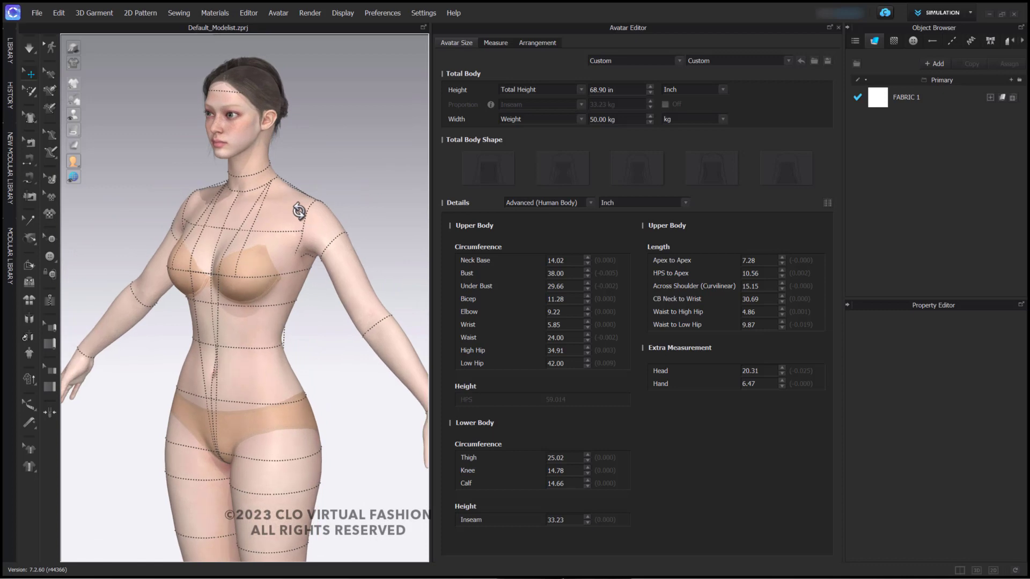
{"action": "double_click", "coordinate": [570, 259]}
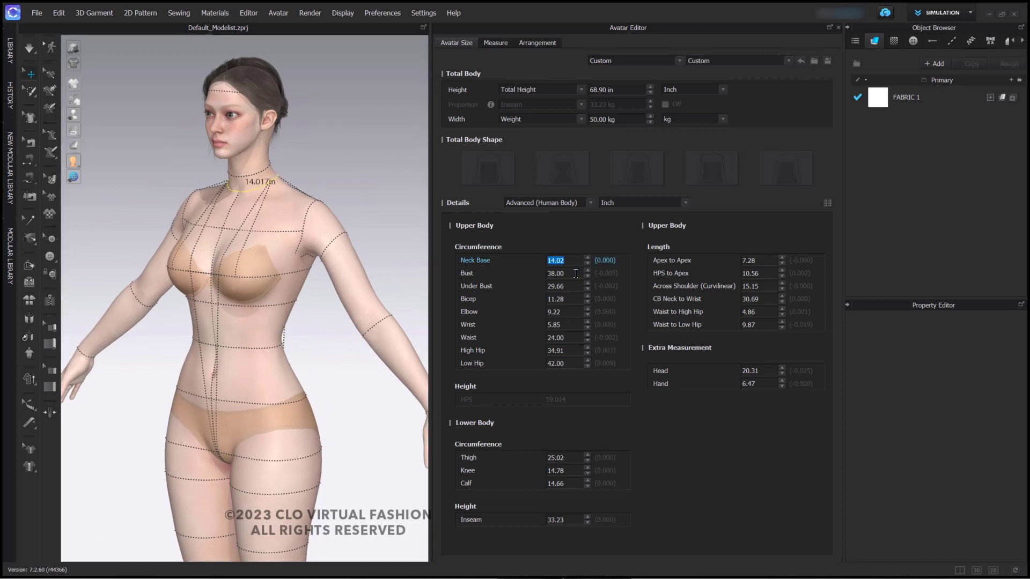
{"action": "double_click", "coordinate": [575, 274]}
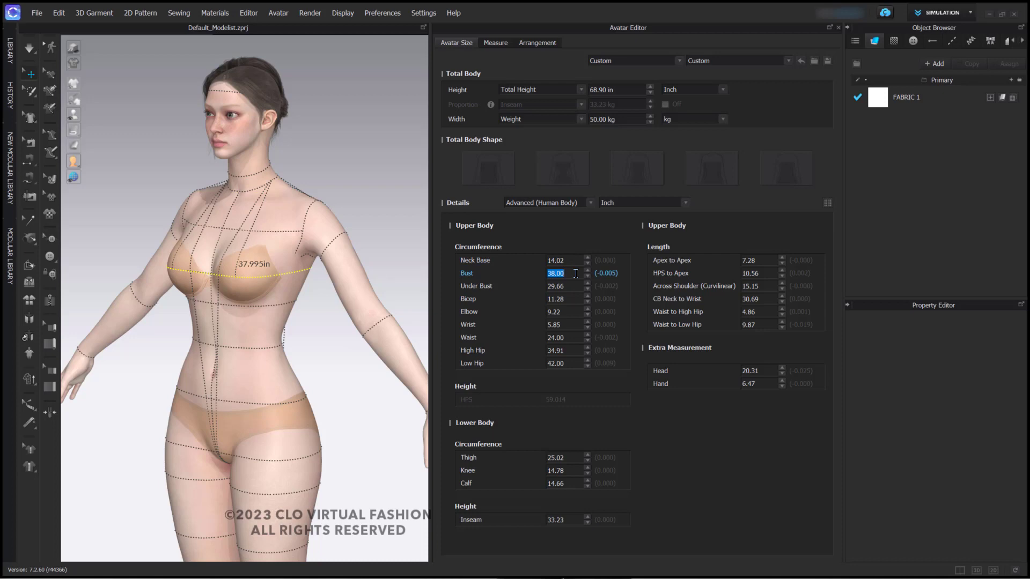
{"action": "double_click", "coordinate": [573, 286]}
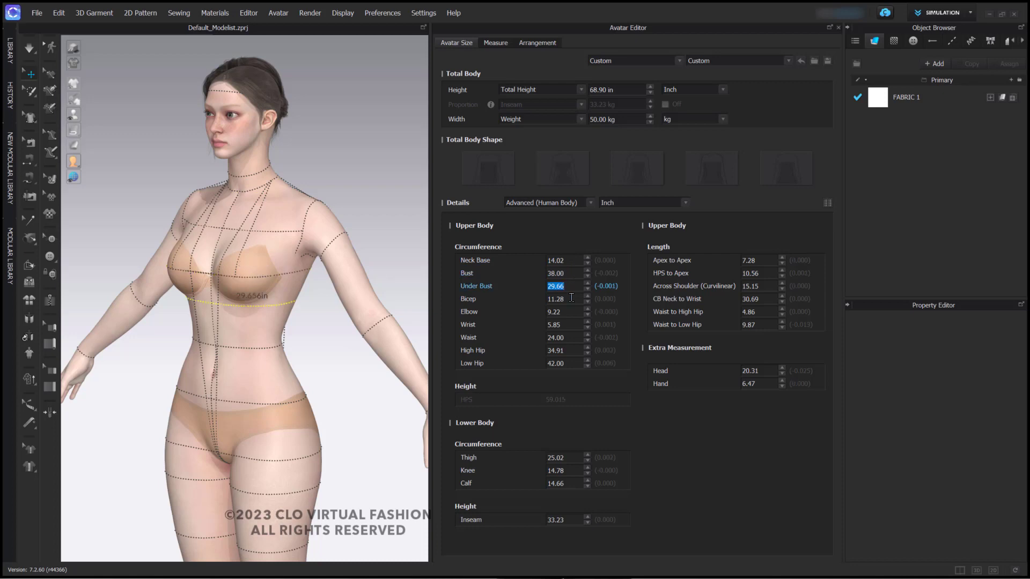
{"action": "double_click", "coordinate": [571, 299]}
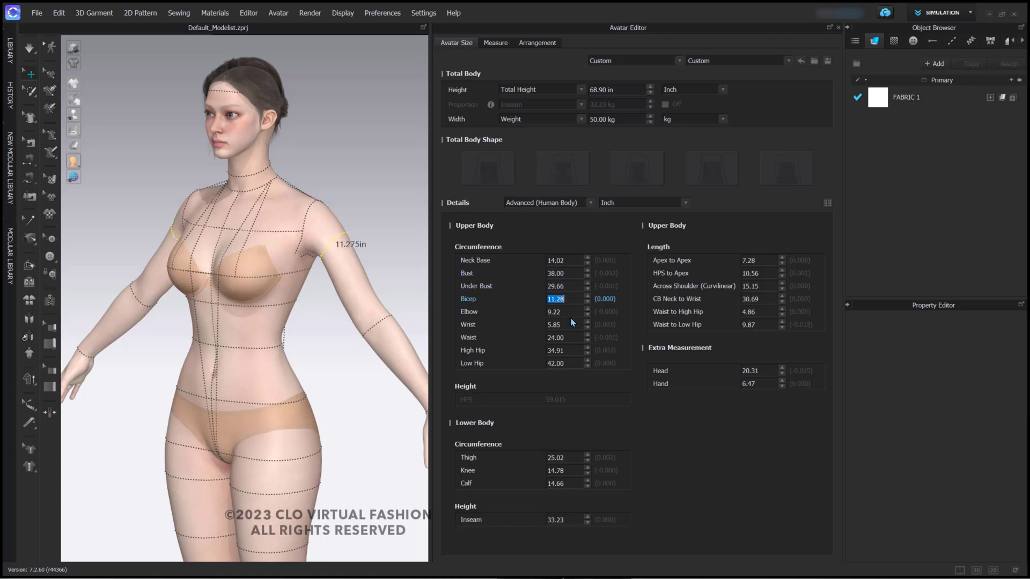
{"action": "double_click", "coordinate": [572, 310]}
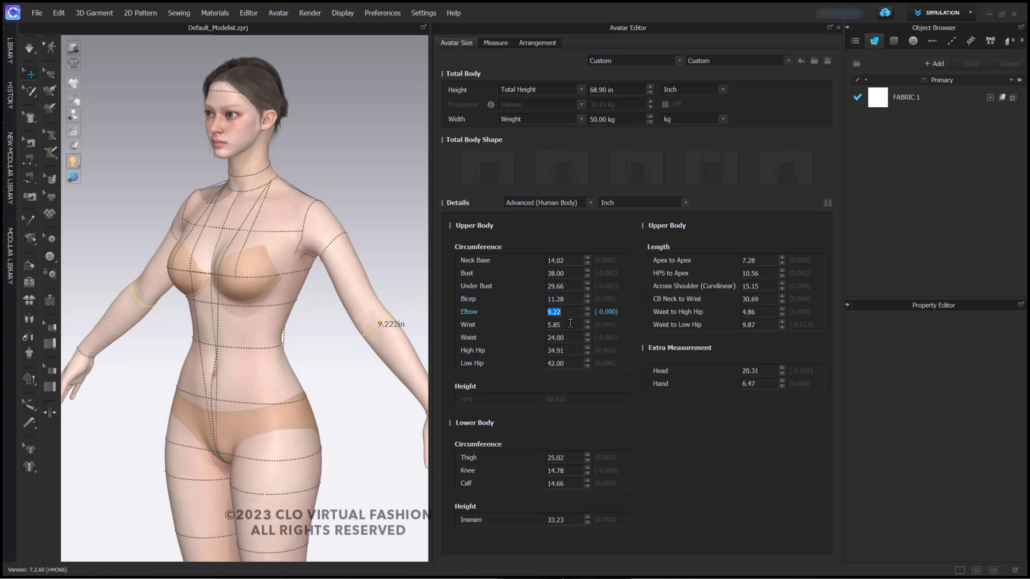
Check Wrist, Waist (24.00), High Hip and Low Hip (42.00) with the full avatar in view.
{"action": "double_click", "coordinate": [571, 324]}
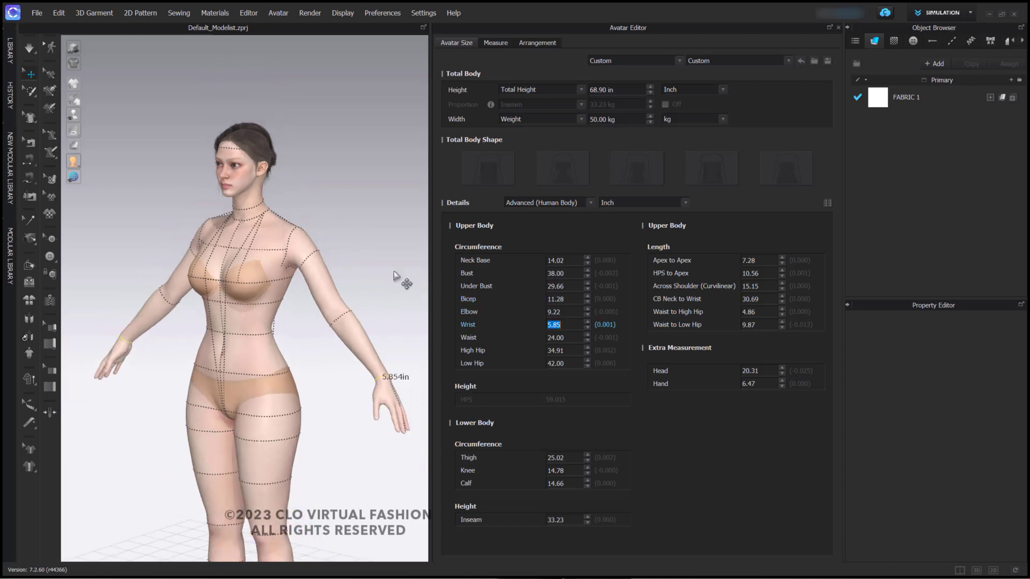
{"action": "double_click", "coordinate": [578, 335]}
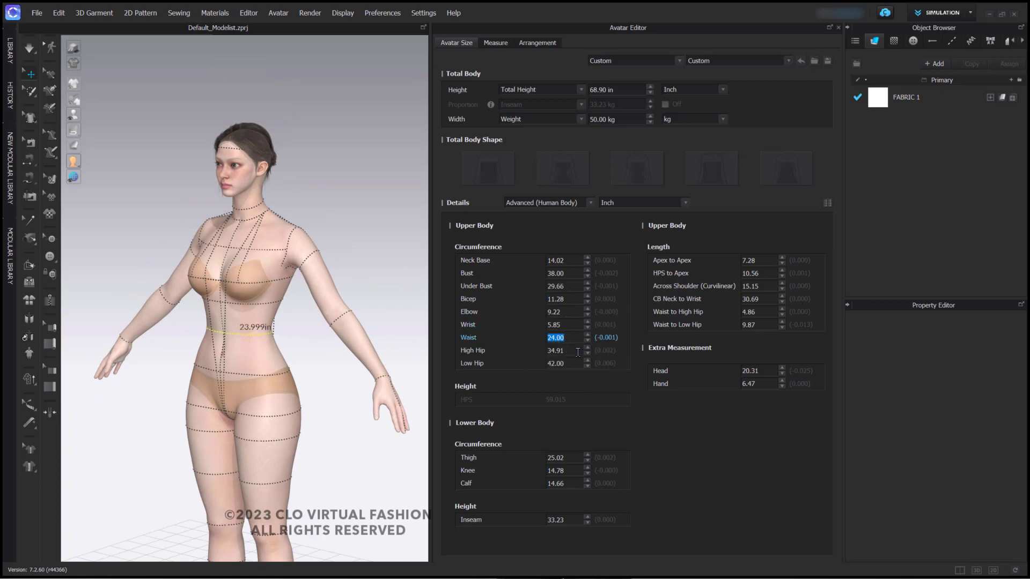
{"action": "double_click", "coordinate": [577, 352]}
{"action": "double_click", "coordinate": [573, 363]}
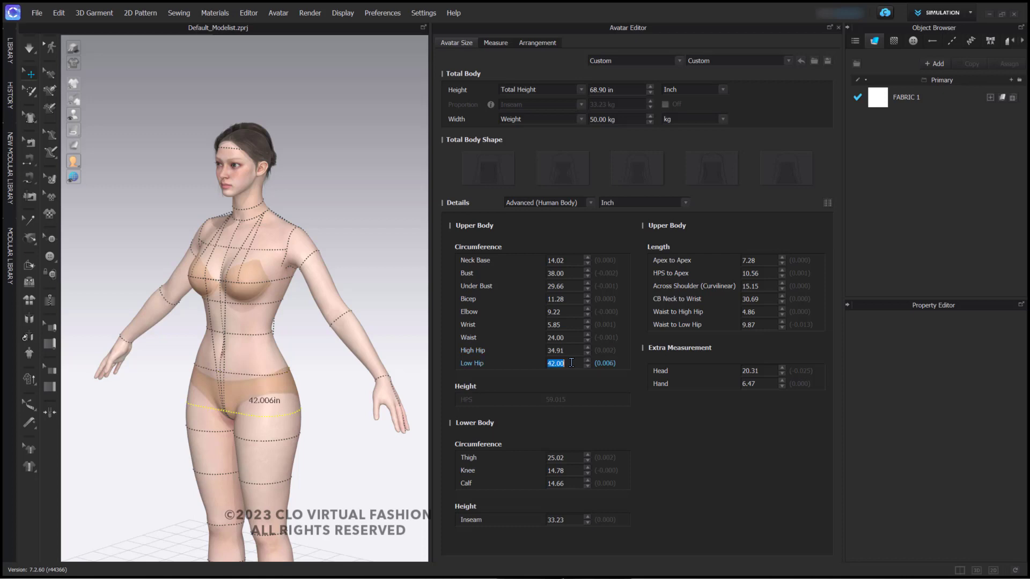
{"action": "scroll", "coordinate": [316, 349], "scroll_direction": "up", "scroll_amount": 3}
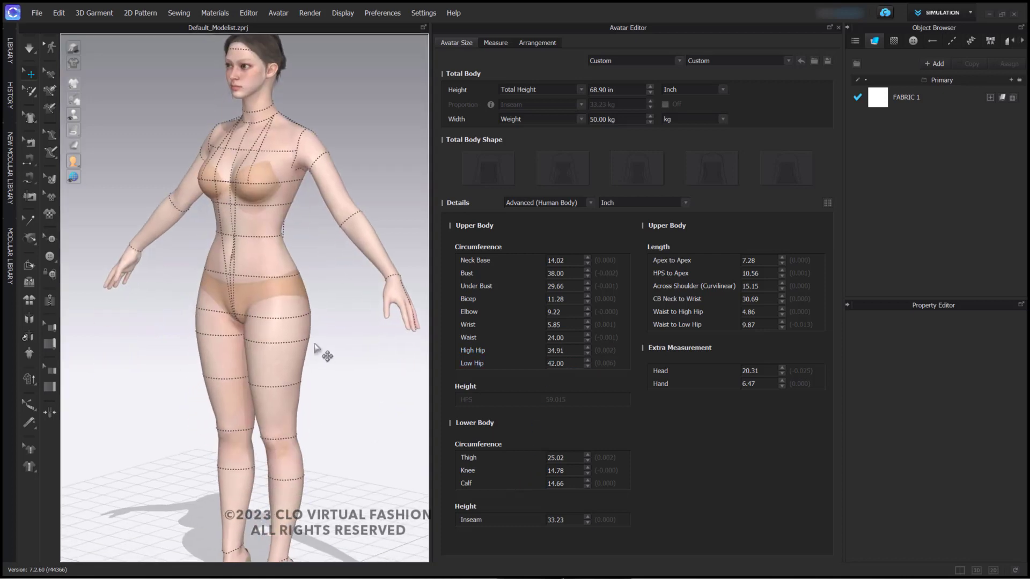
{"action": "scroll", "coordinate": [316, 348], "scroll_direction": "down", "scroll_amount": 4}
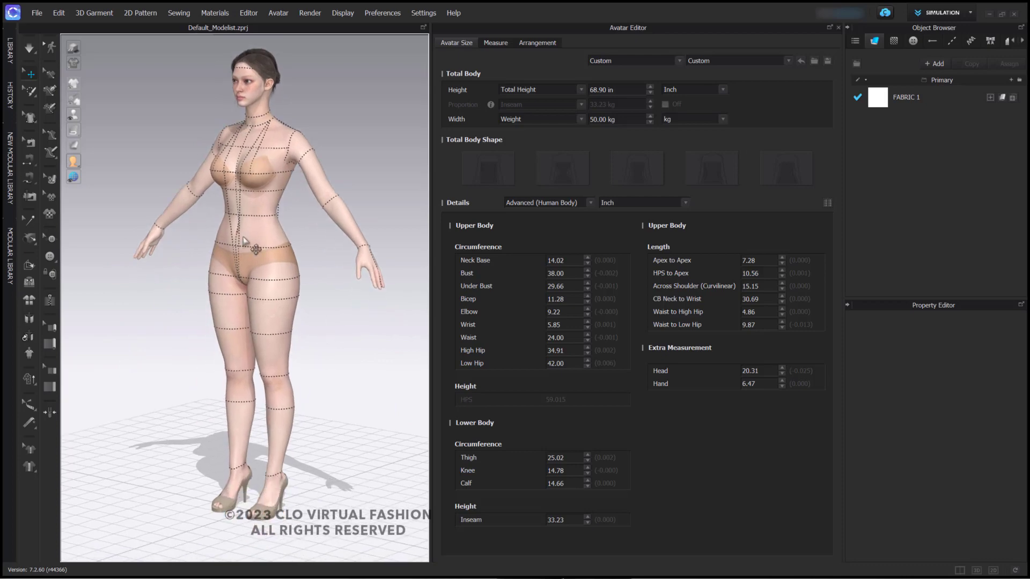
Set the inseam to 34.00 inches from a front view, then rotate to check the hips.
{"action": "key", "text": "2"}
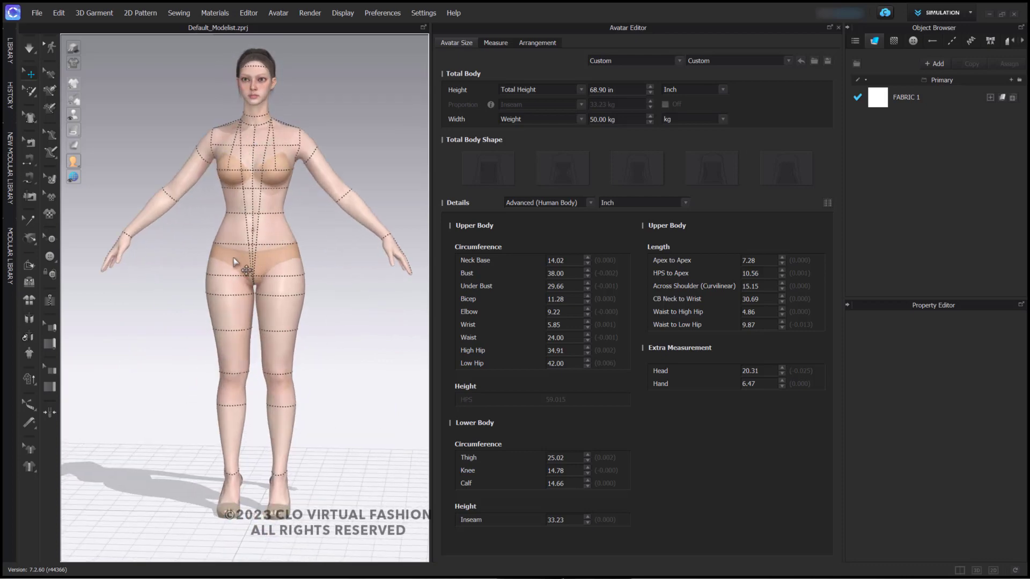
{"action": "left_click", "coordinate": [573, 520]}
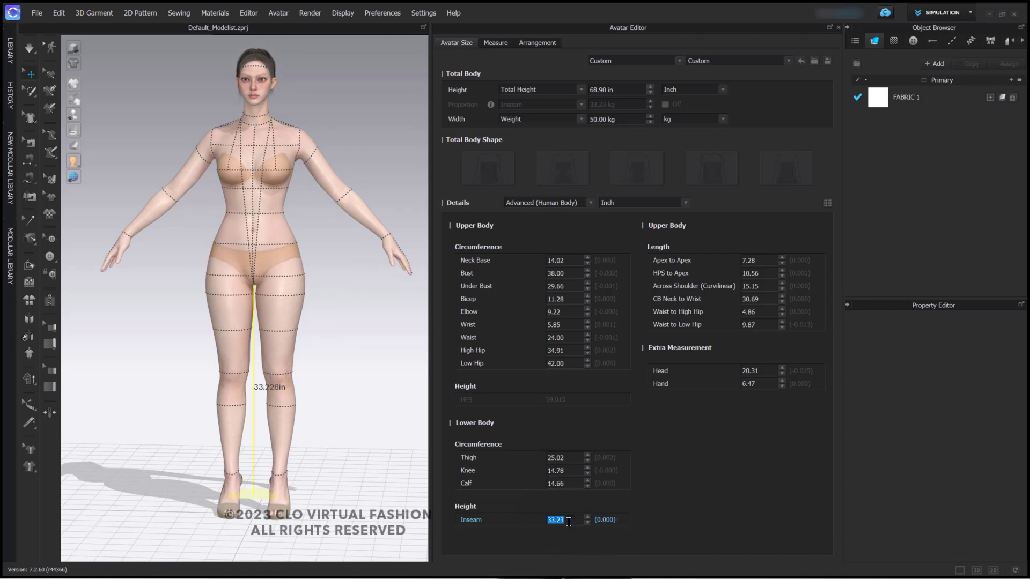
{"action": "type", "text": "34"}
{"action": "key", "text": "Return"}
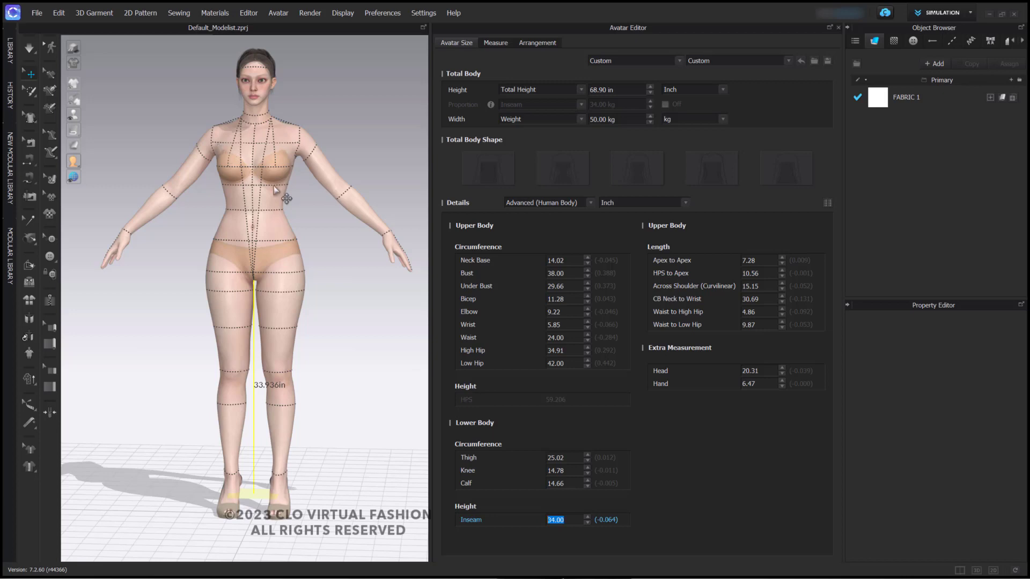
{"action": "mouse_move", "coordinate": [360, 257]}
{"action": "right_mouse_down"}
{"action": "mouse_move", "coordinate": [295, 257]}
{"action": "mouse_move", "coordinate": [376, 260]}
{"action": "right_mouse_up"}
{"action": "scroll", "coordinate": [376, 261], "scroll_direction": "up", "scroll_amount": 3}
{"action": "scroll", "coordinate": [376, 261], "scroll_direction": "up", "scroll_amount": 5}
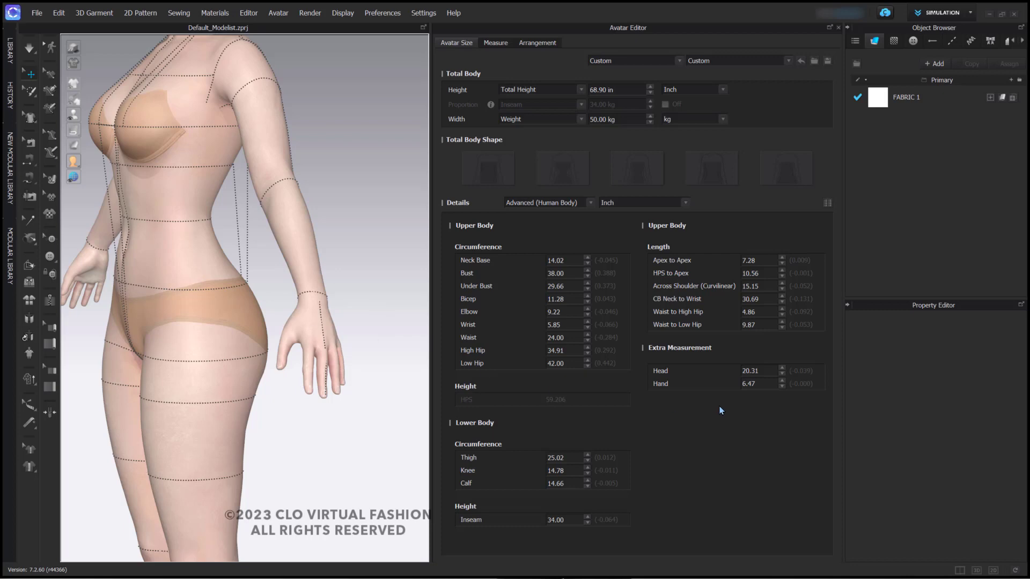
Set the Extra Measurement hand to 6.00 and head to 21.00 inches, then reframe the avatar.
{"action": "double_click", "coordinate": [759, 383]}
{"action": "type", "text": "5"}
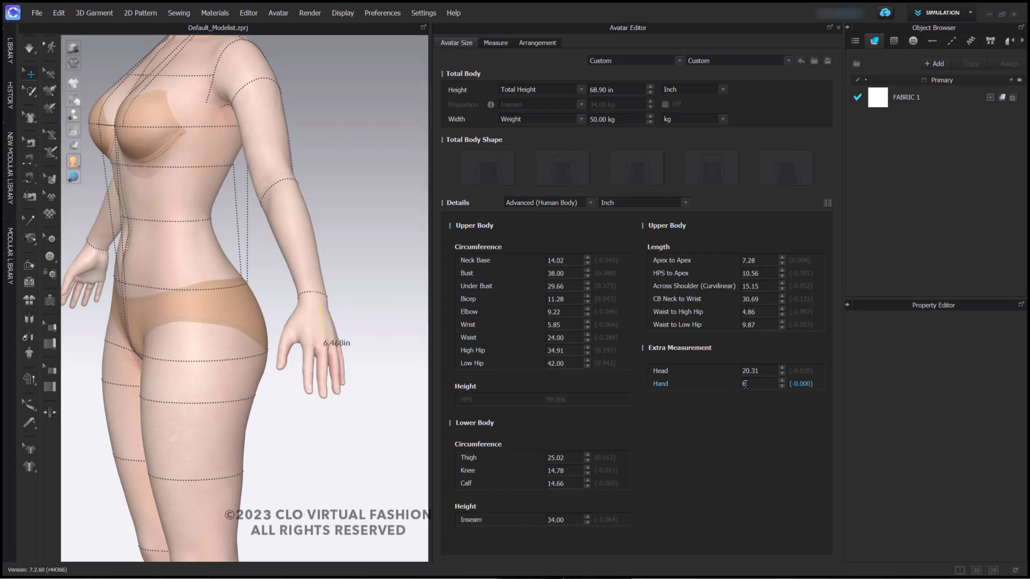
{"action": "key", "text": "Return"}
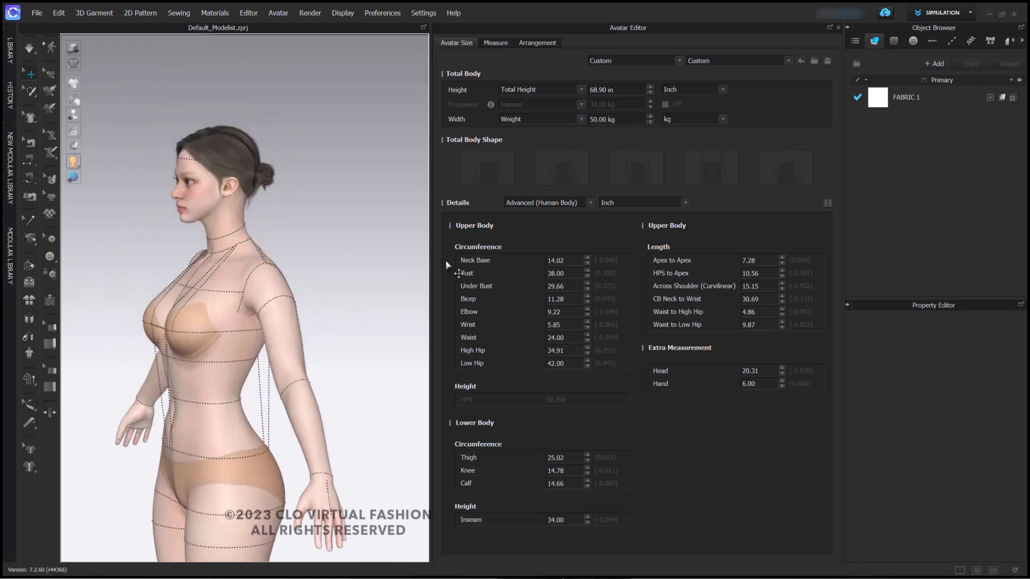
{"action": "double_click", "coordinate": [763, 372]}
{"action": "type", "text": "21"}
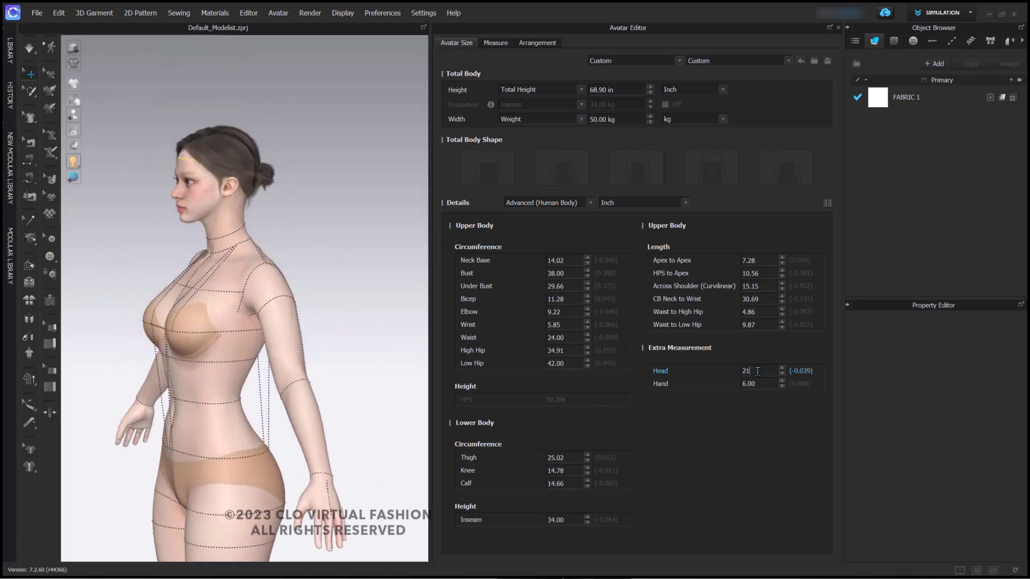
{"action": "key", "text": "Return"}
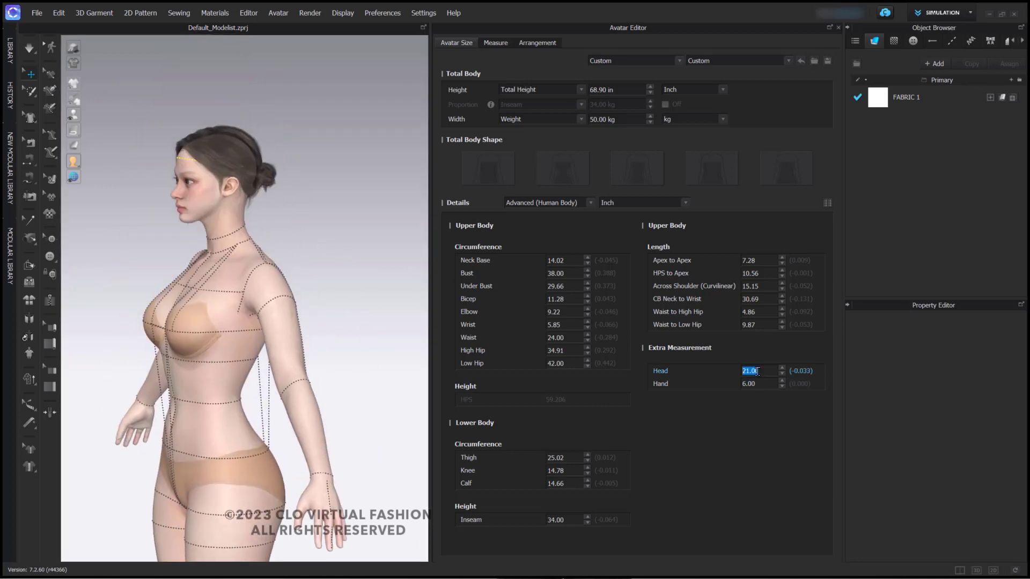
{"action": "scroll", "coordinate": [315, 349], "scroll_direction": "down", "scroll_amount": 3}
{"action": "right_click_drag", "start_coordinate": [315, 349], "coordinate": [382, 245]}
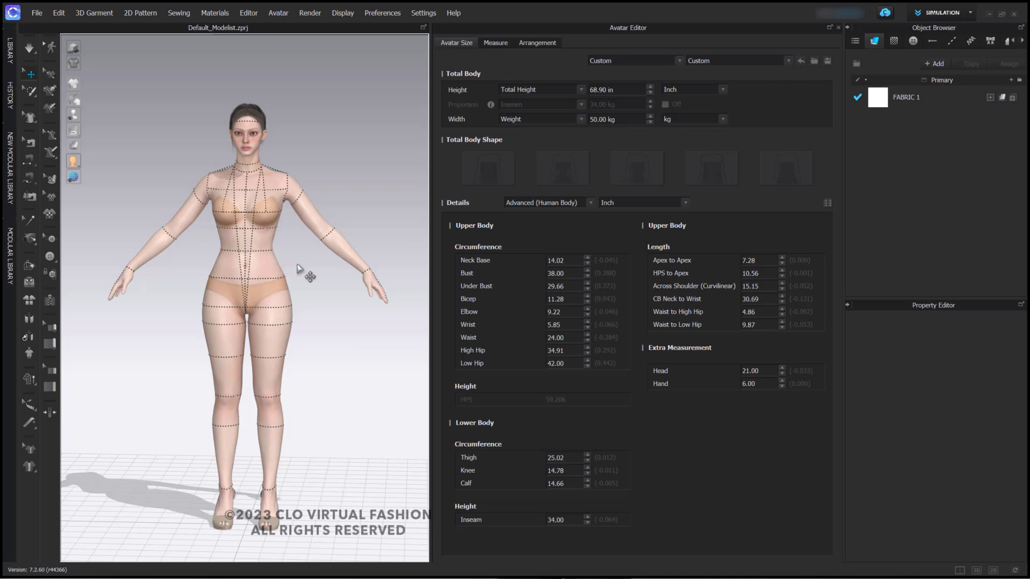
{"action": "middle_click_drag", "start_coordinate": [298, 269], "coordinate": [305, 248]}
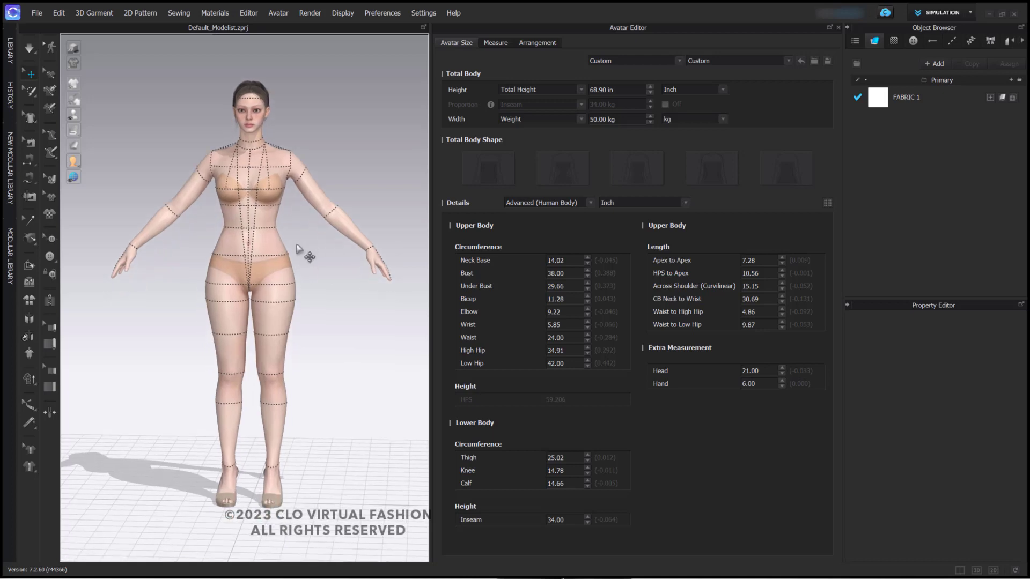
{"action": "right_click_drag", "start_coordinate": [295, 242], "coordinate": [298, 241]}
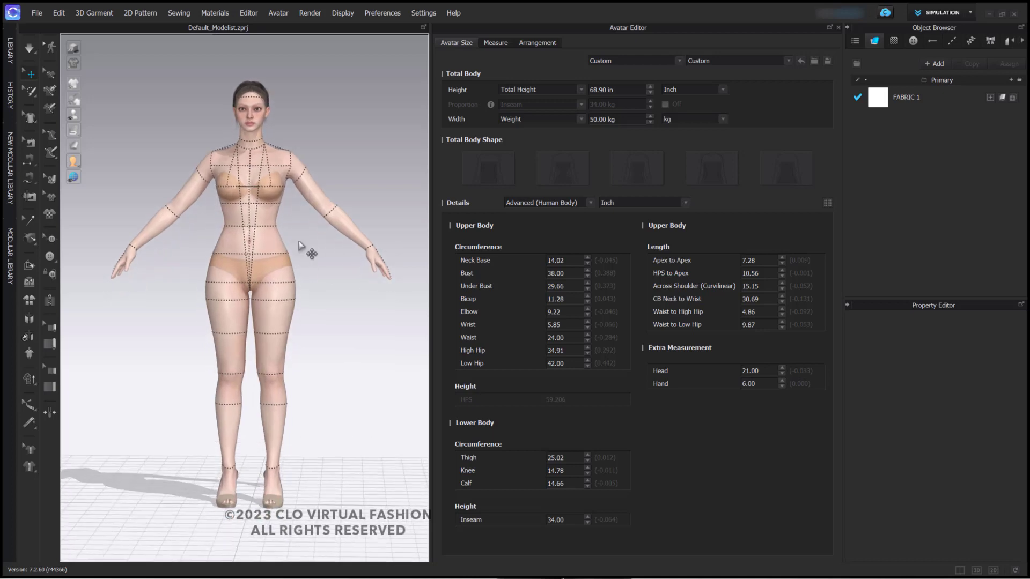
Save the avatar through File > Save As > Avatar as FV2_Mia_NEW, dropping the trailing 1.
{"action": "left_click", "coordinate": [37, 15]}
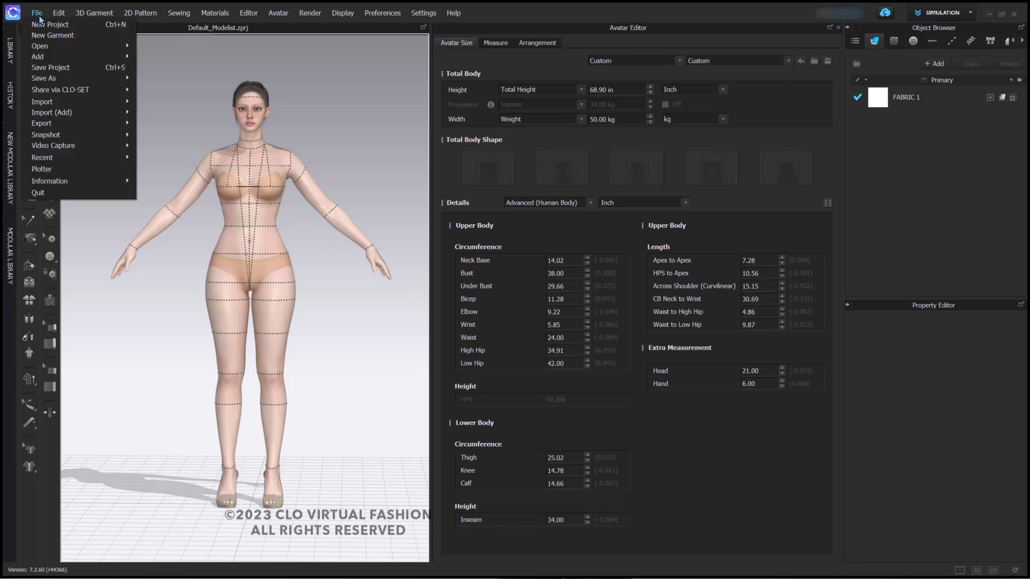
{"action": "mouse_move", "coordinate": [60, 79]}
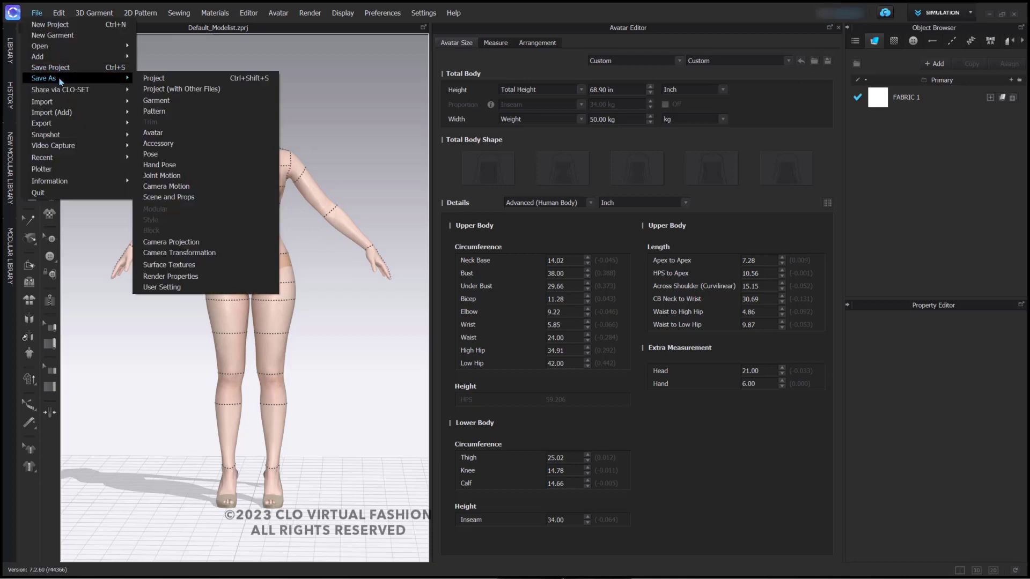
{"action": "left_click", "coordinate": [174, 137]}
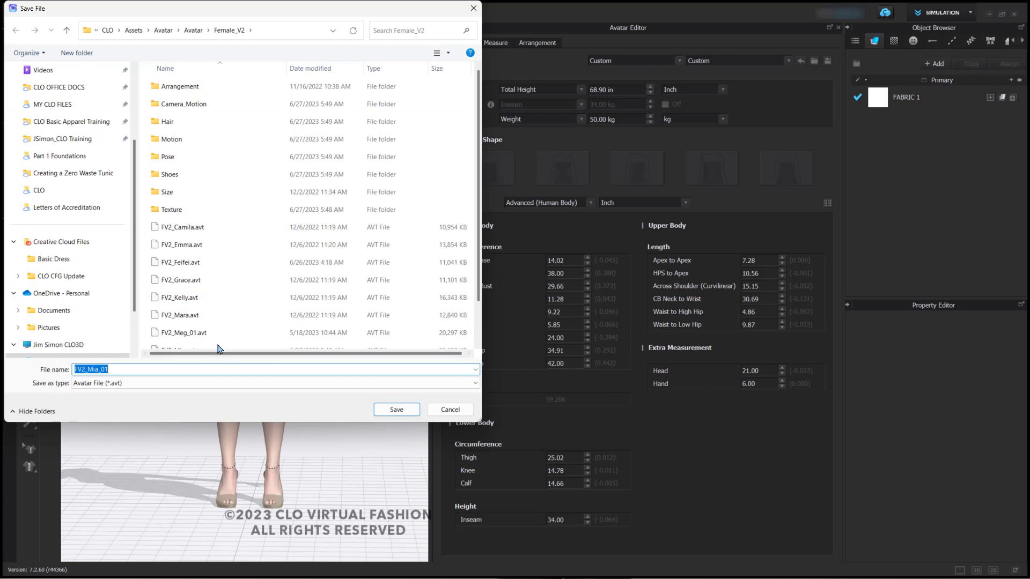
{"action": "left_click", "coordinate": [126, 370]}
{"action": "key", "text": "BackSpace"}
{"action": "left_click", "coordinate": [399, 411]}
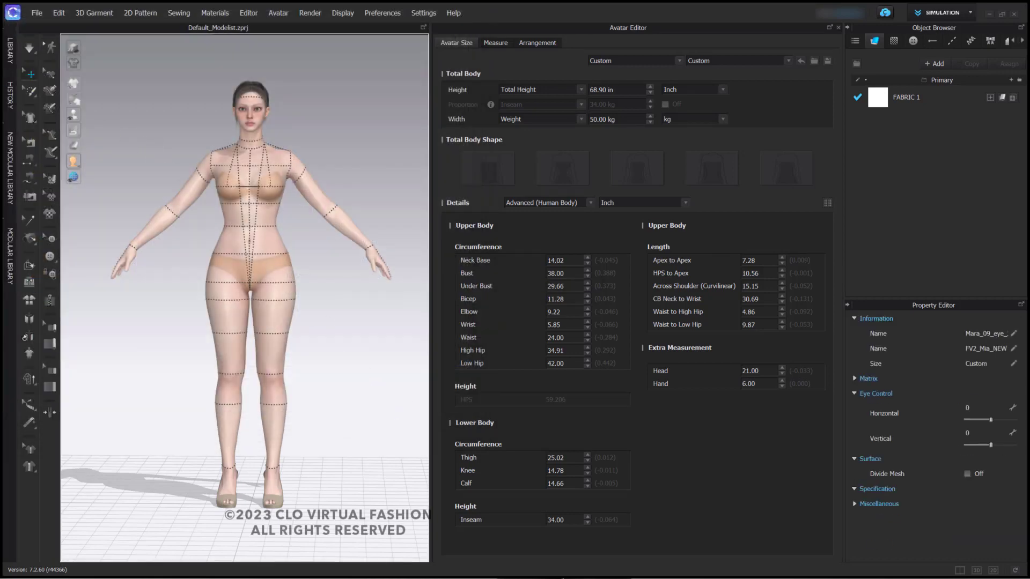
From the Library's Female_V2 avatar folder, load FV2_Mia_NEW.avt into the scene.
{"action": "left_click", "coordinate": [10, 56]}
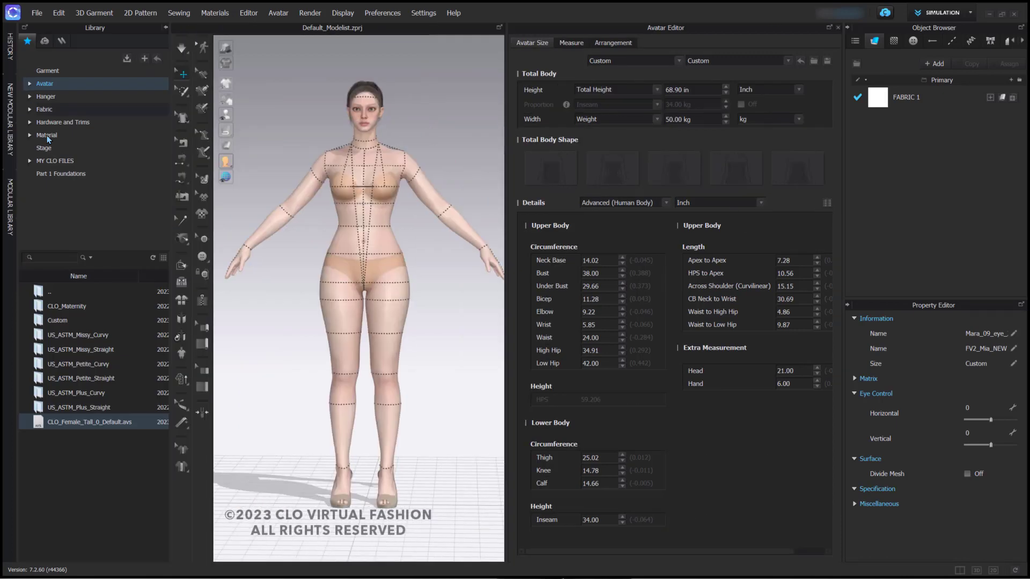
{"action": "left_click", "coordinate": [54, 292]}
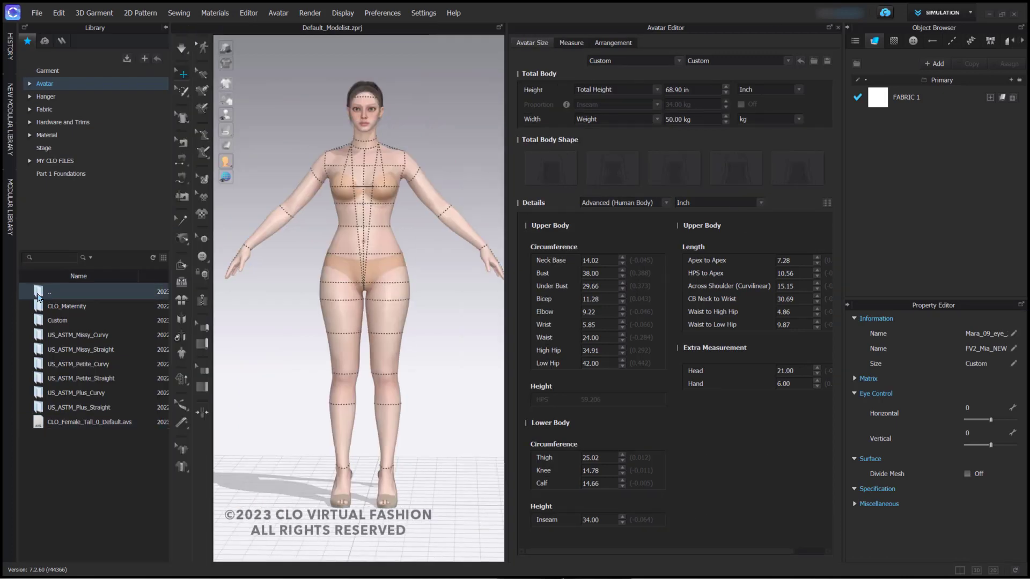
{"action": "double_click", "coordinate": [39, 292]}
{"action": "left_click", "coordinate": [99, 523]}
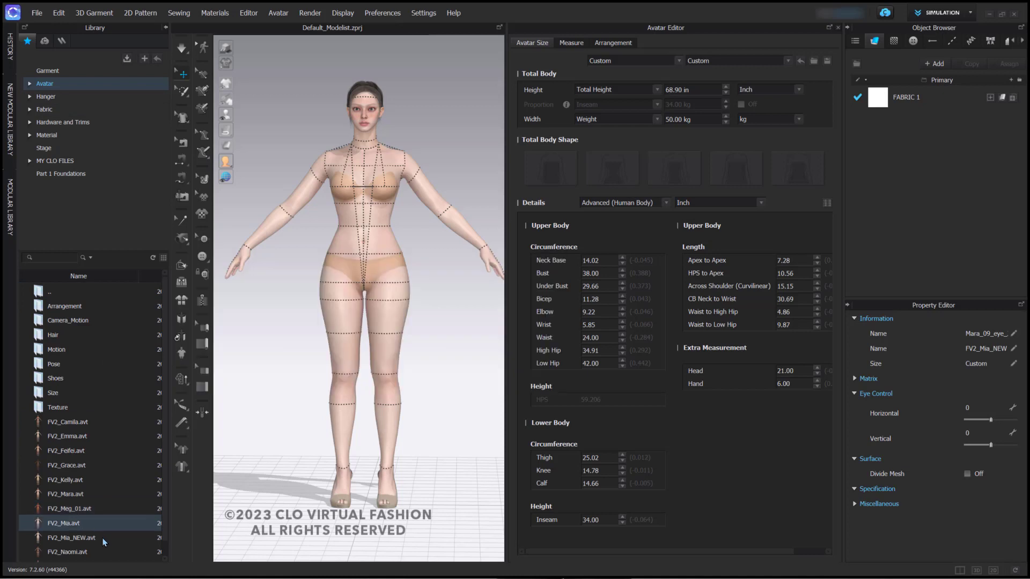
{"action": "left_click", "coordinate": [104, 541]}
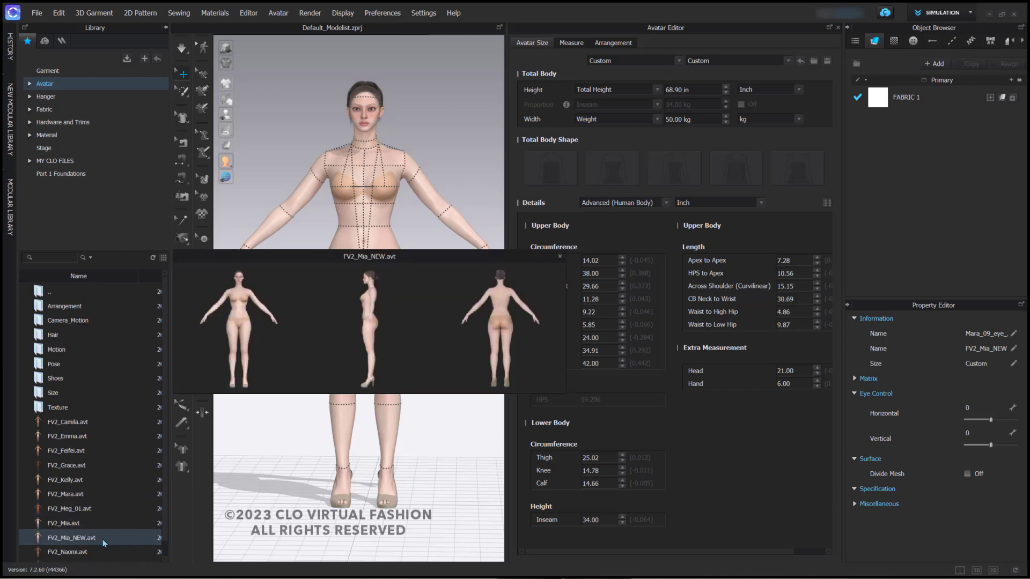
{"action": "double_click", "coordinate": [102, 539]}
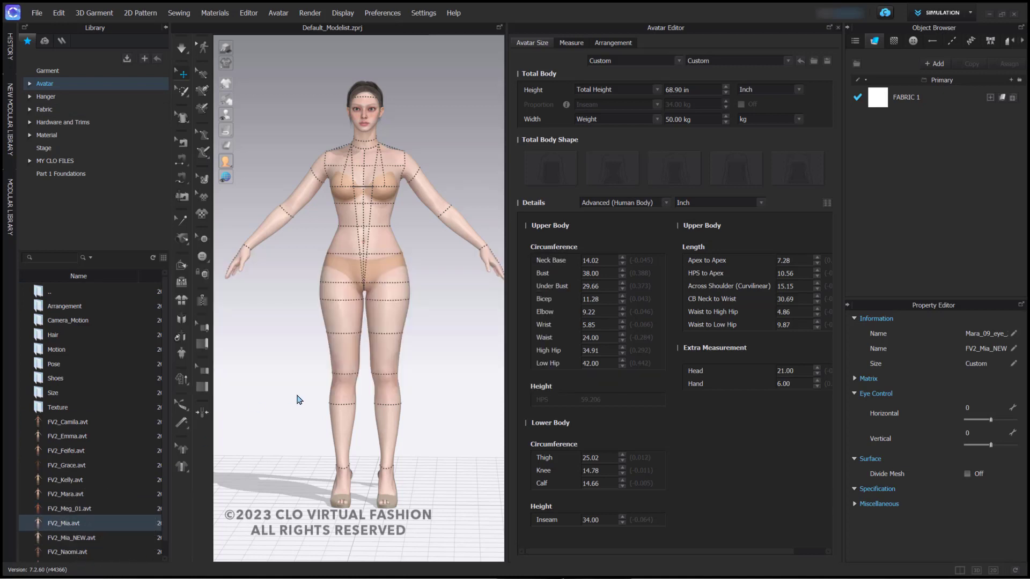
Save the avatar measurements as Mia_New.avs, an Avatar Size File, in the Custom folder.
{"action": "left_click", "coordinate": [825, 61]}
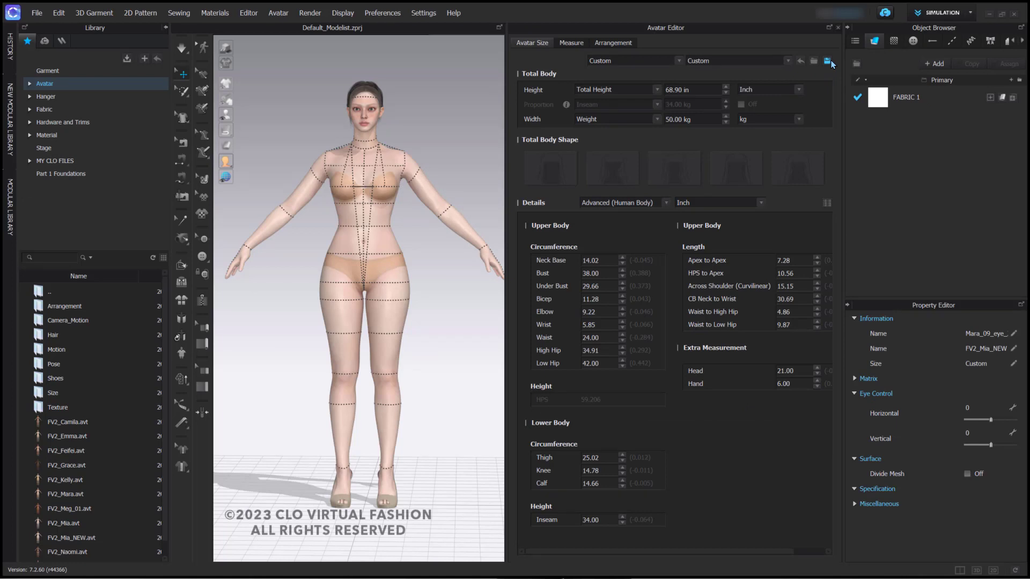
{"action": "left_click", "coordinate": [827, 61]}
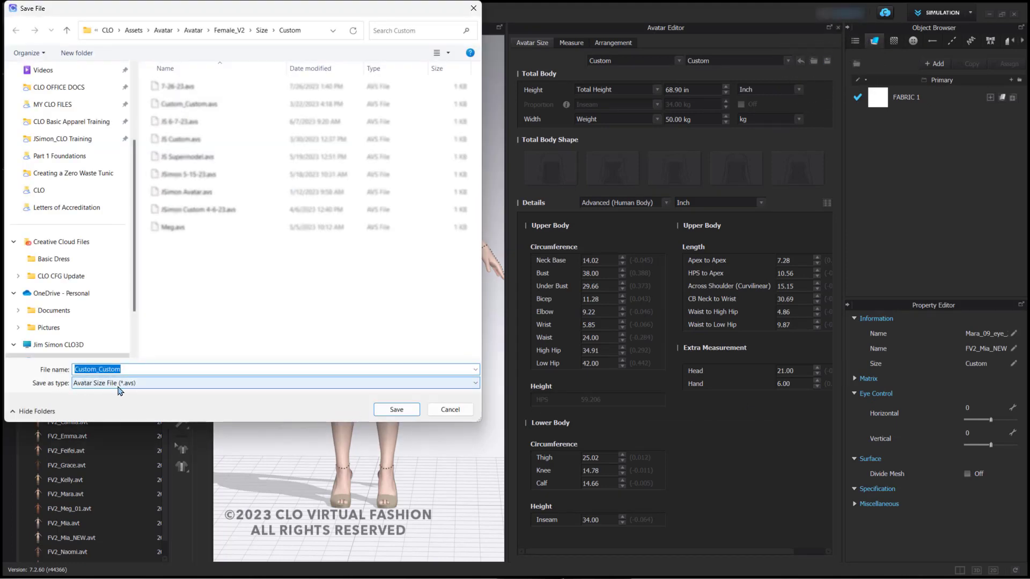
{"action": "left_click", "coordinate": [122, 383]}
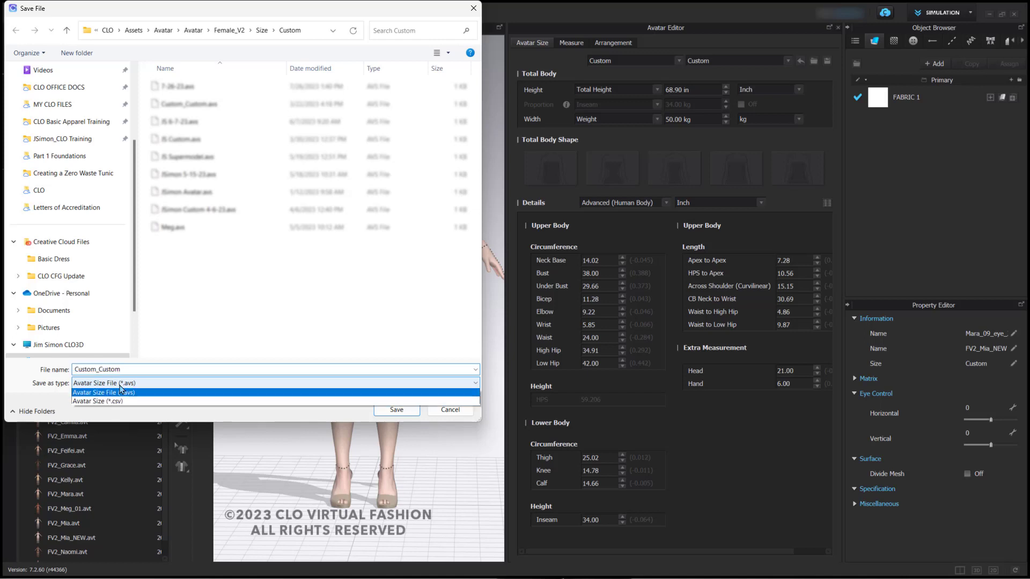
{"action": "left_click", "coordinate": [122, 388]}
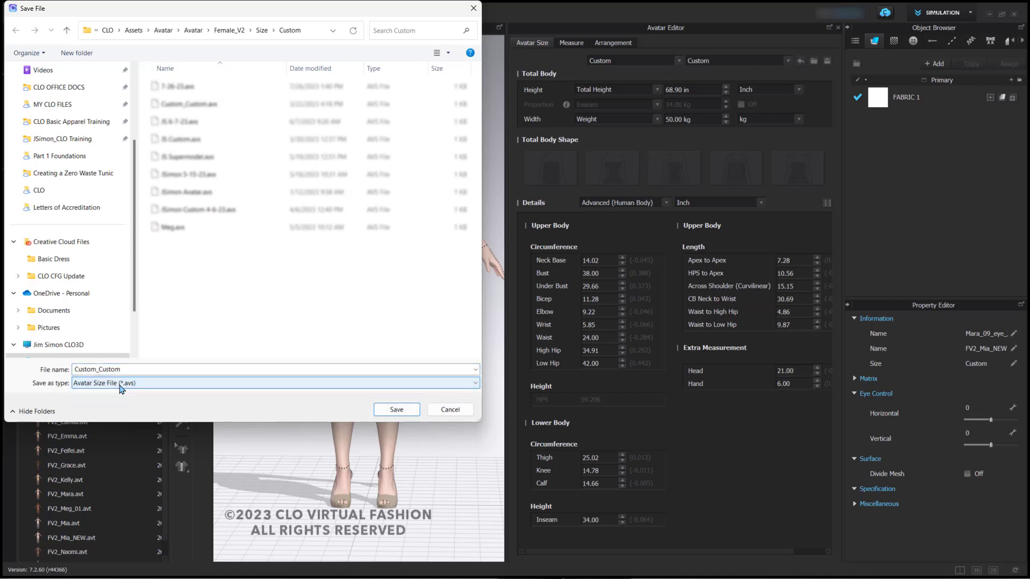
{"action": "double_click", "coordinate": [126, 370]}
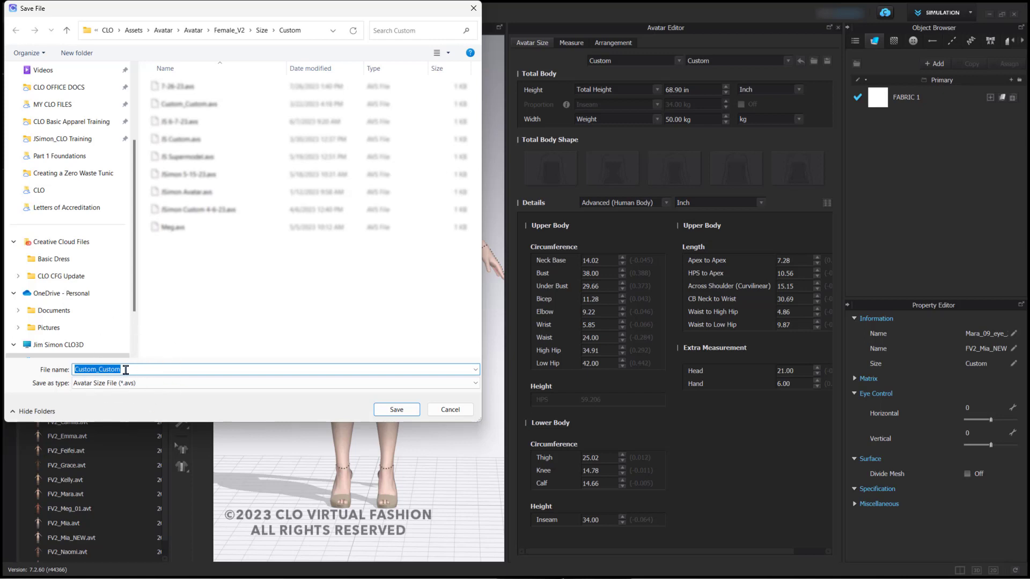
{"action": "type", "text": "Mia_New"}
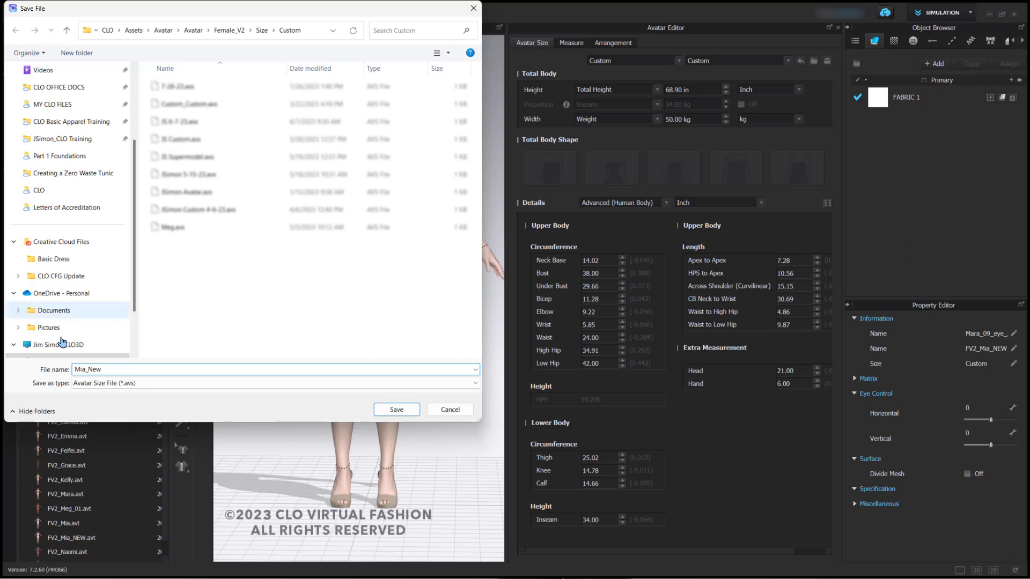
{"action": "left_click", "coordinate": [85, 385]}
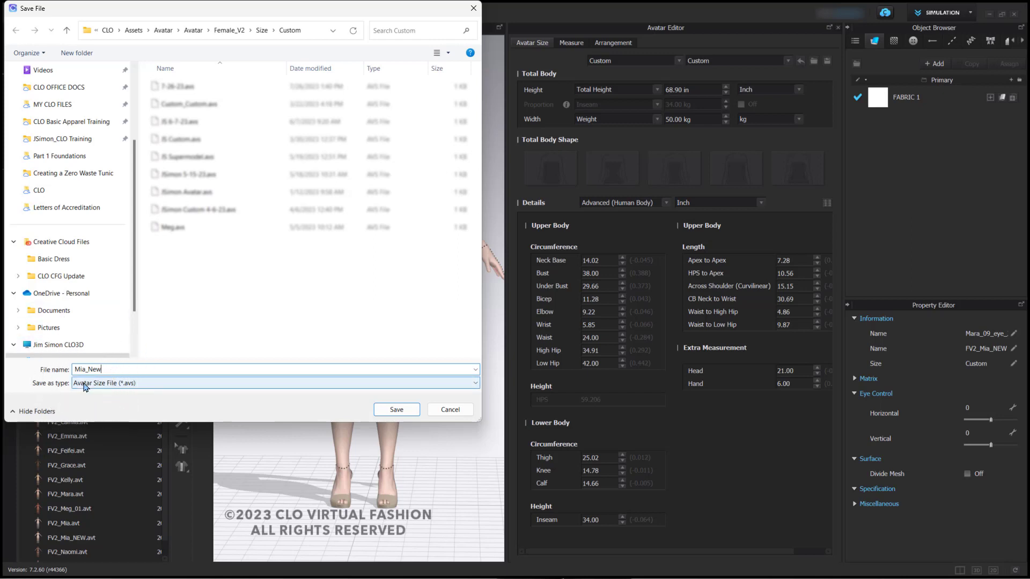
{"action": "left_click", "coordinate": [84, 385]}
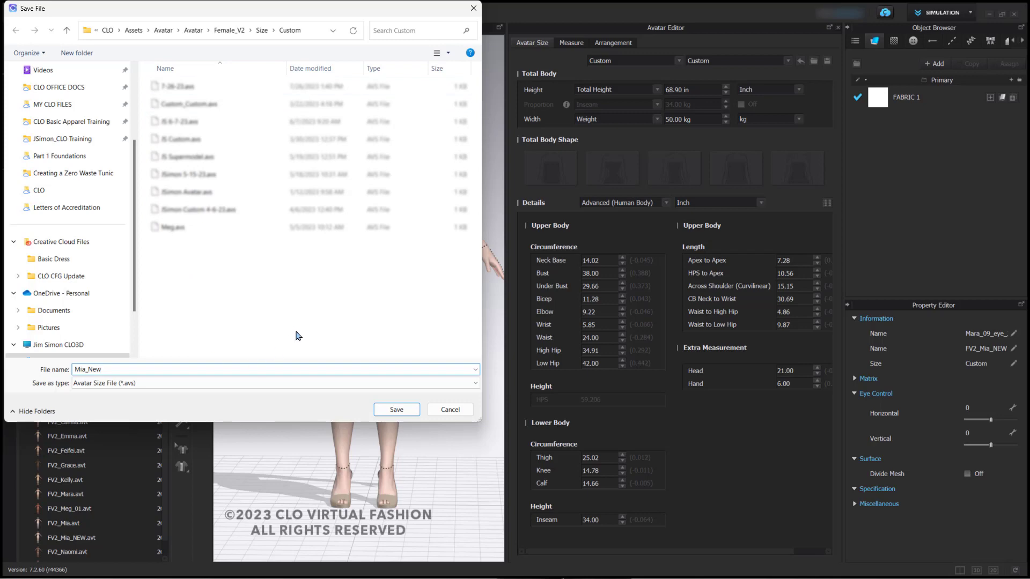
{"action": "left_click", "coordinate": [398, 410]}
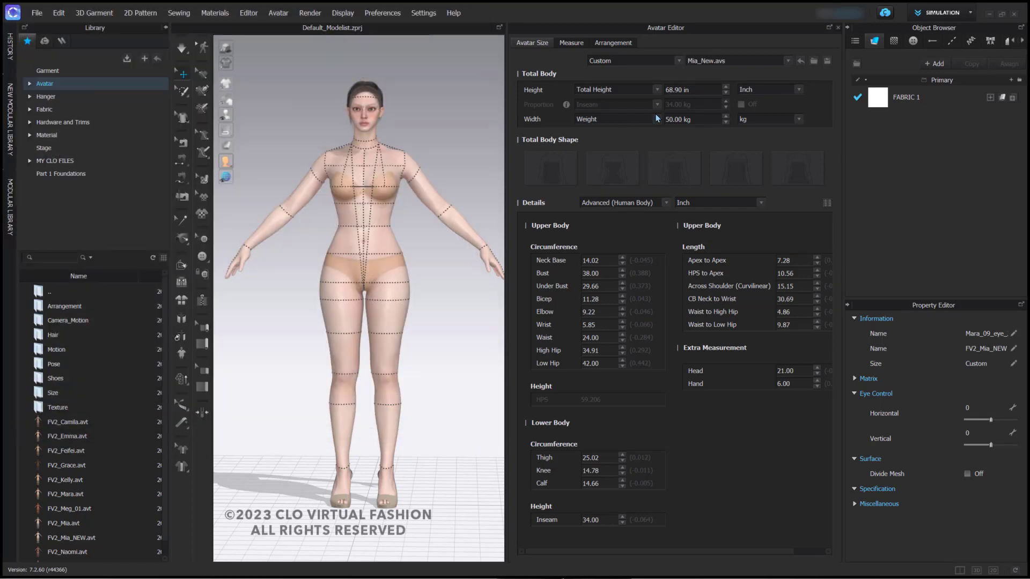
Export the same measurements to the Desktop as Custom_Mia_New in Avatar Size (*.csv) format.
{"action": "left_click", "coordinate": [827, 61]}
{"action": "left_click", "coordinate": [170, 390]}
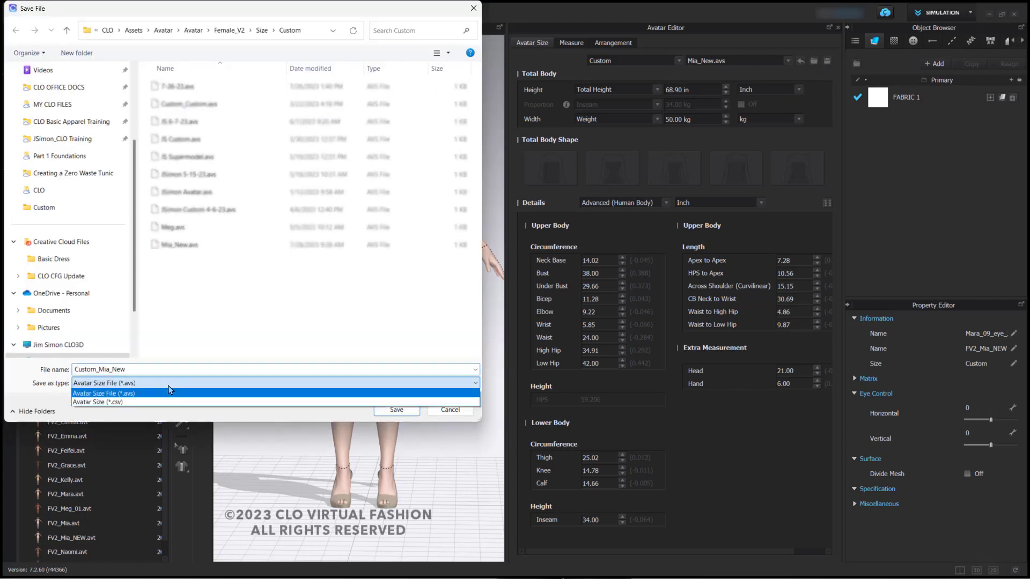
{"action": "left_click", "coordinate": [167, 403]}
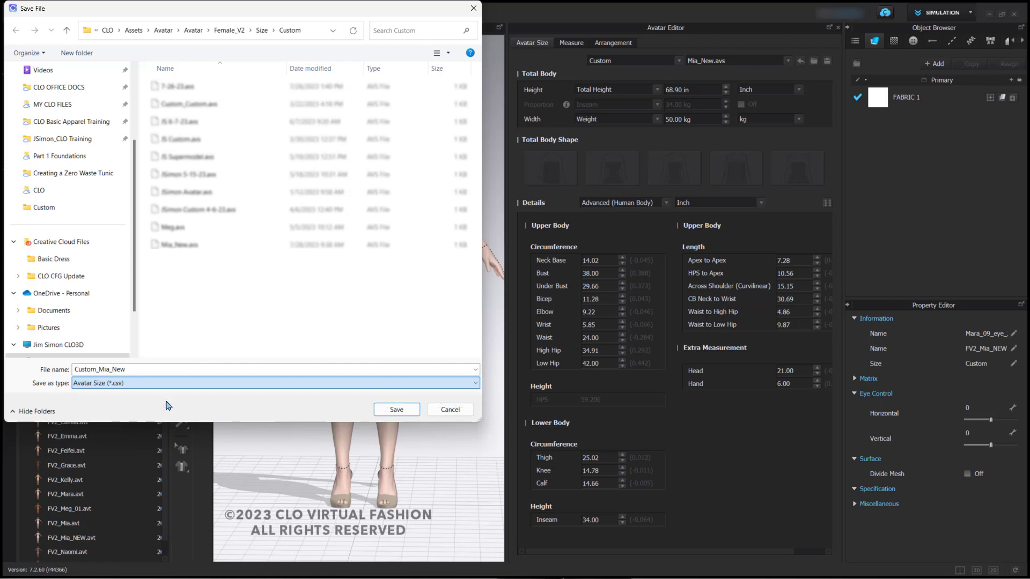
{"action": "scroll", "coordinate": [67, 89], "scroll_direction": "up", "scroll_amount": 3}
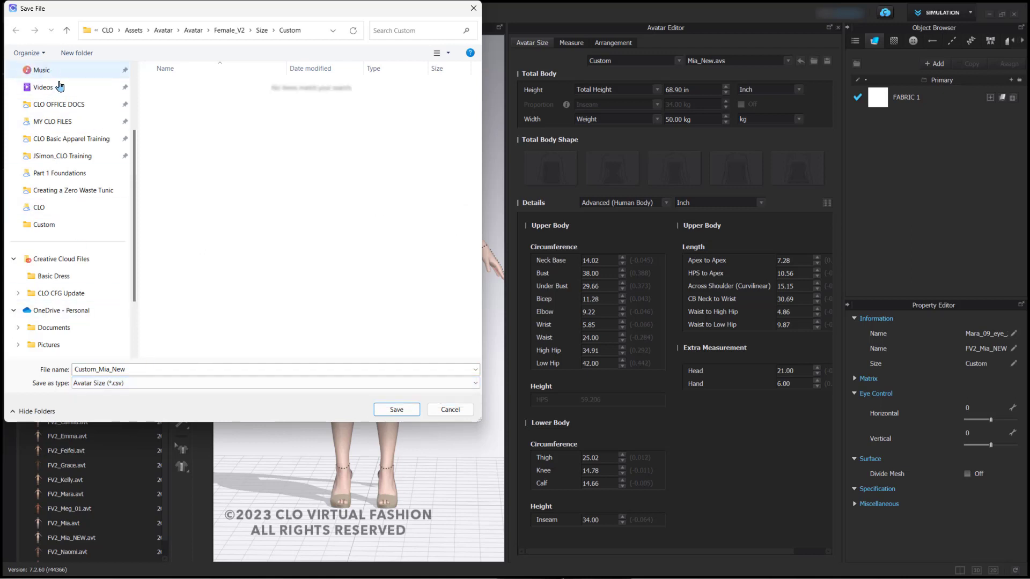
{"action": "left_click", "coordinate": [72, 105]}
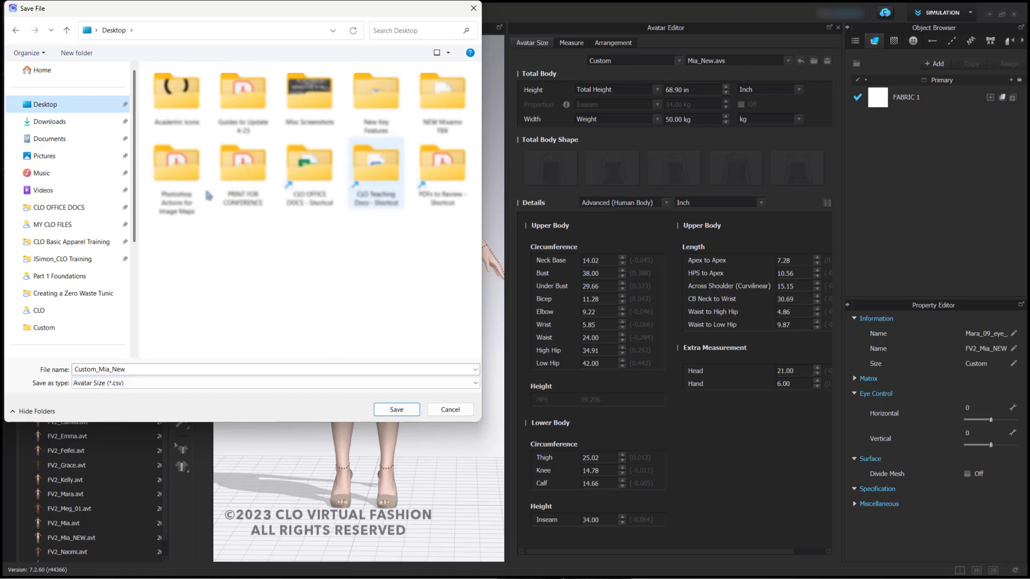
{"action": "left_click", "coordinate": [375, 411]}
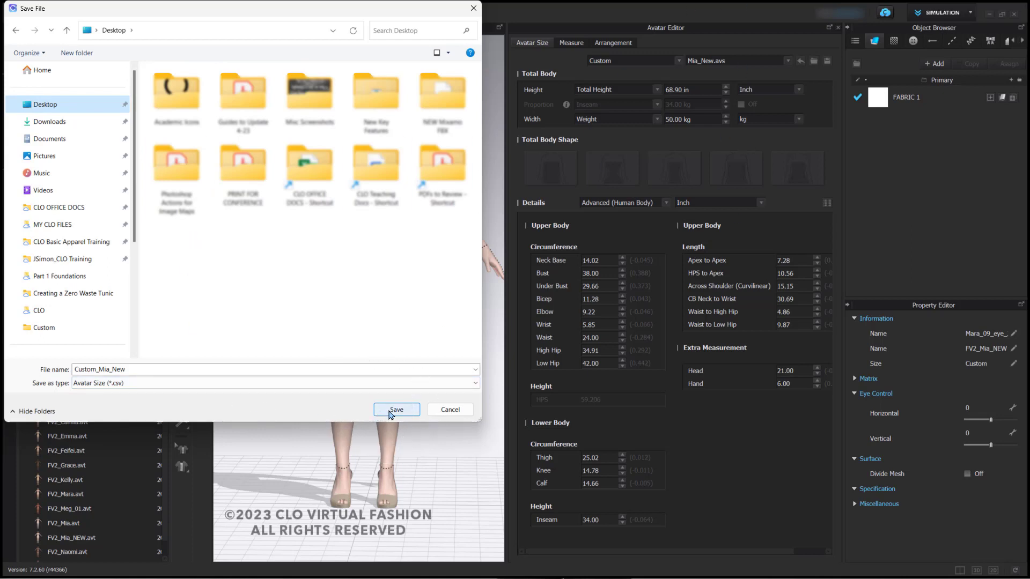
{"action": "left_click", "coordinate": [390, 413]}
{"action": "left_click", "coordinate": [394, 411]}
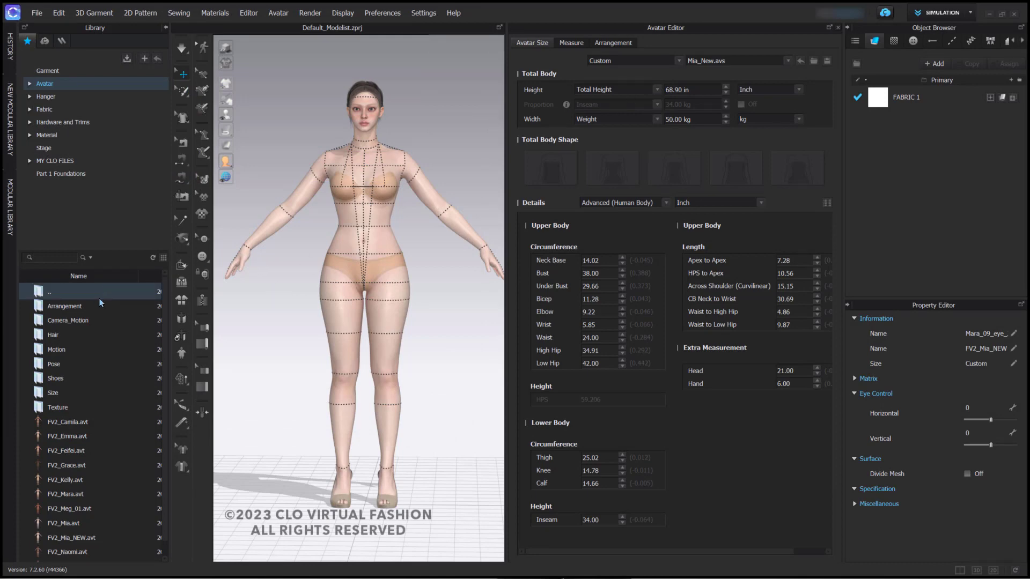
Delete the custom Mia avatar from the 3D scene.
{"action": "double_click", "coordinate": [85, 393]}
{"action": "left_click", "coordinate": [348, 261]}
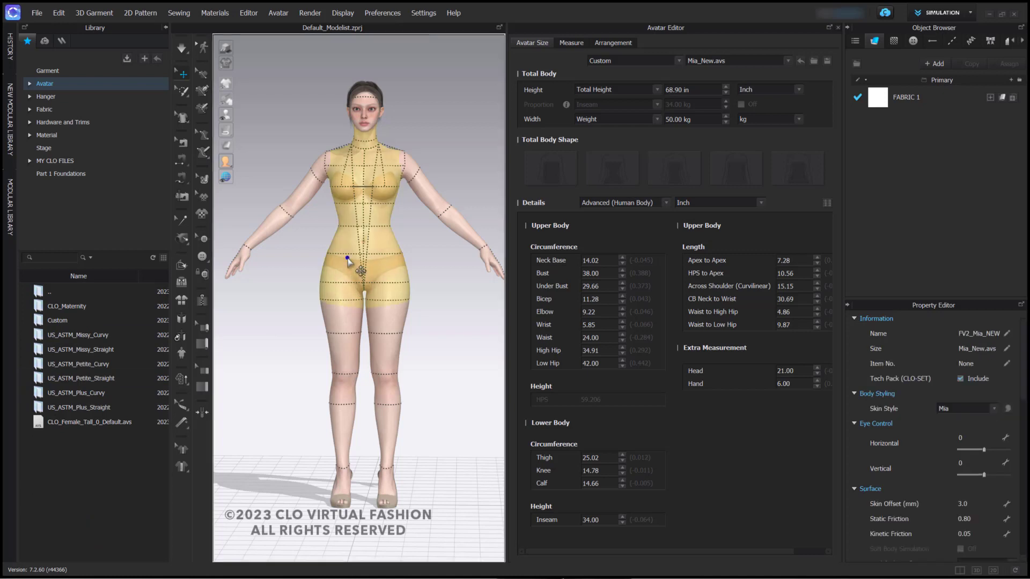
{"action": "right_click", "coordinate": [350, 257]}
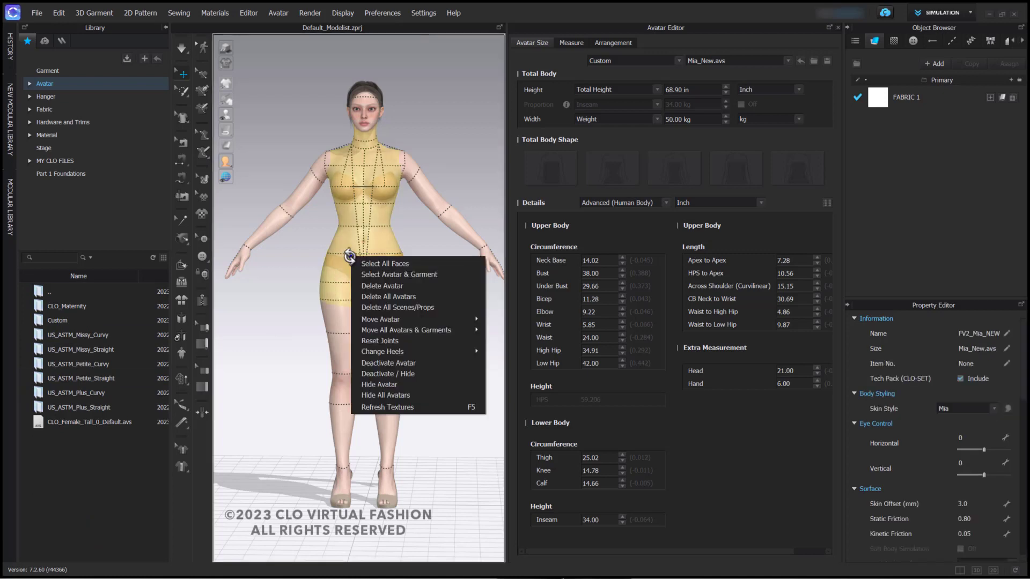
{"action": "left_click", "coordinate": [399, 287]}
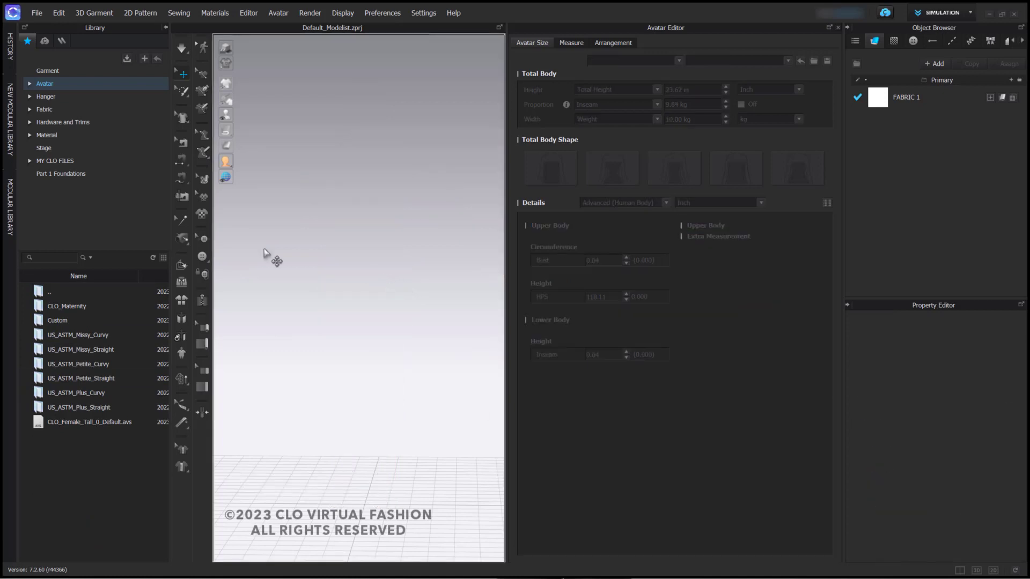
Load FV2_Naomi.avt from the avatar library folder.
{"action": "double_click", "coordinate": [51, 291]}
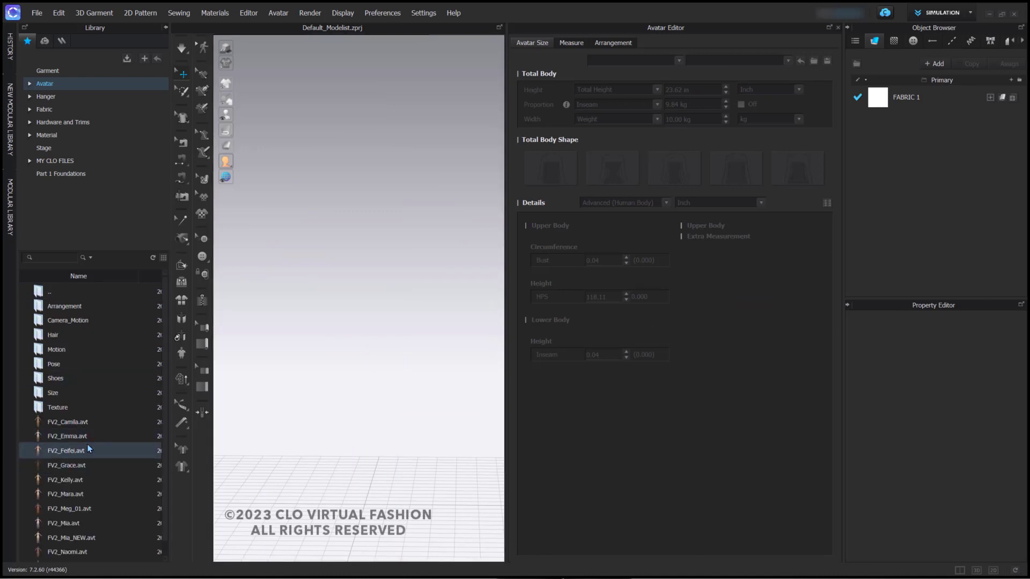
{"action": "scroll", "coordinate": [89, 475], "scroll_direction": "down", "scroll_amount": 1}
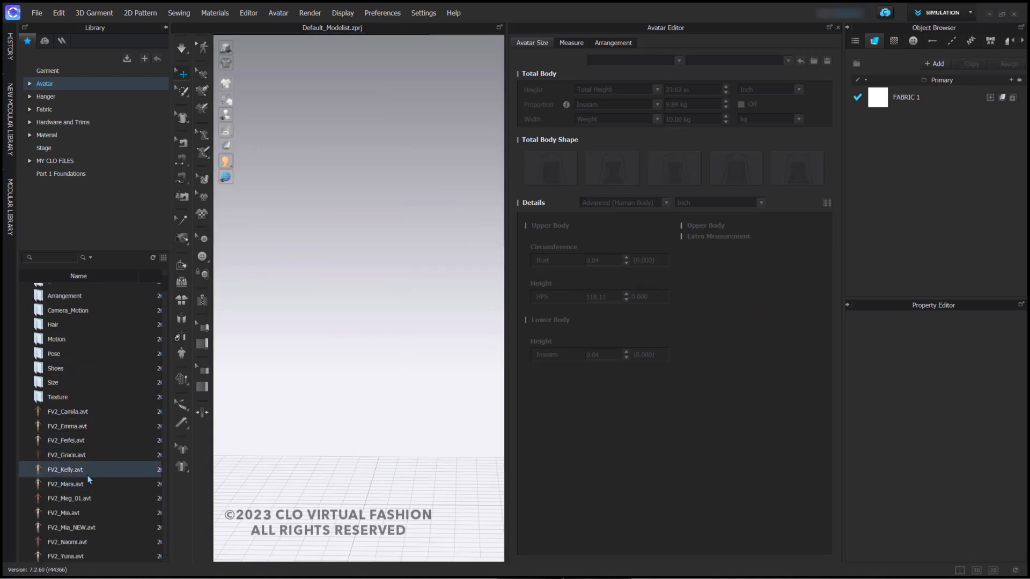
{"action": "double_click", "coordinate": [82, 539]}
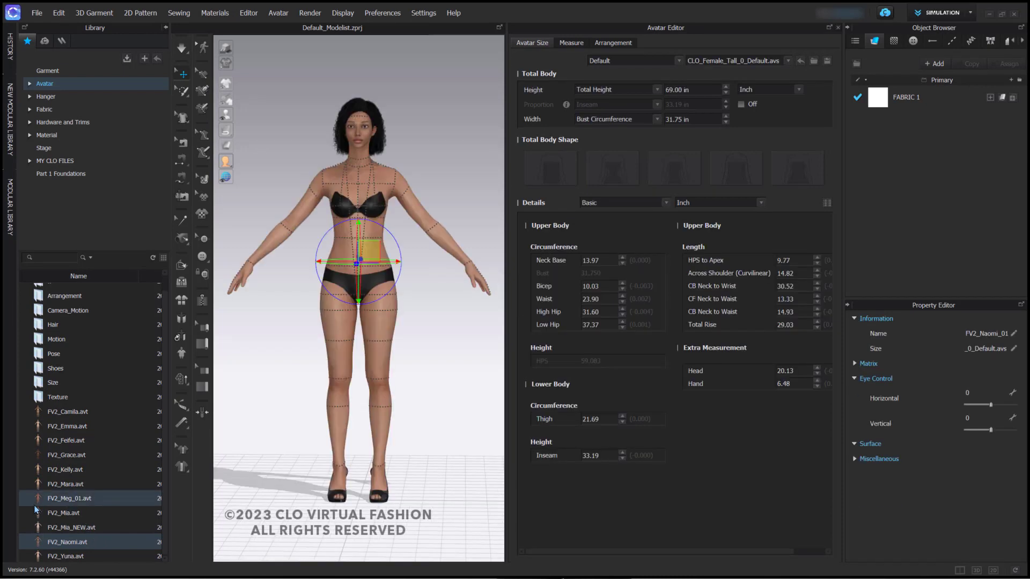
Apply the Custom size Mia_New.avs to Naomi, giving 68.90 in height and 50.00 kg.
{"action": "left_click", "coordinate": [287, 329]}
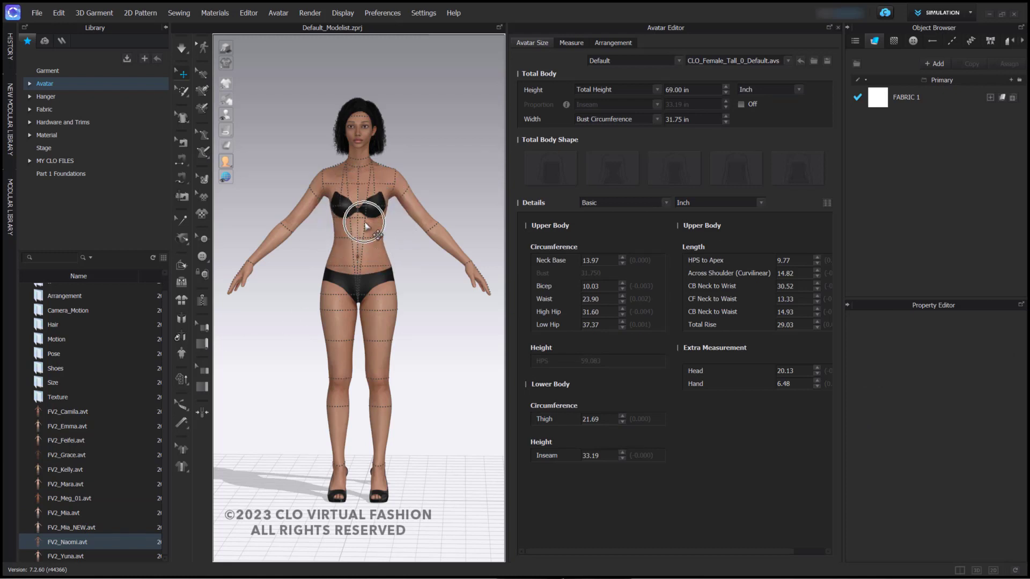
{"action": "left_click", "coordinate": [665, 59]}
{"action": "left_click", "coordinate": [663, 90]}
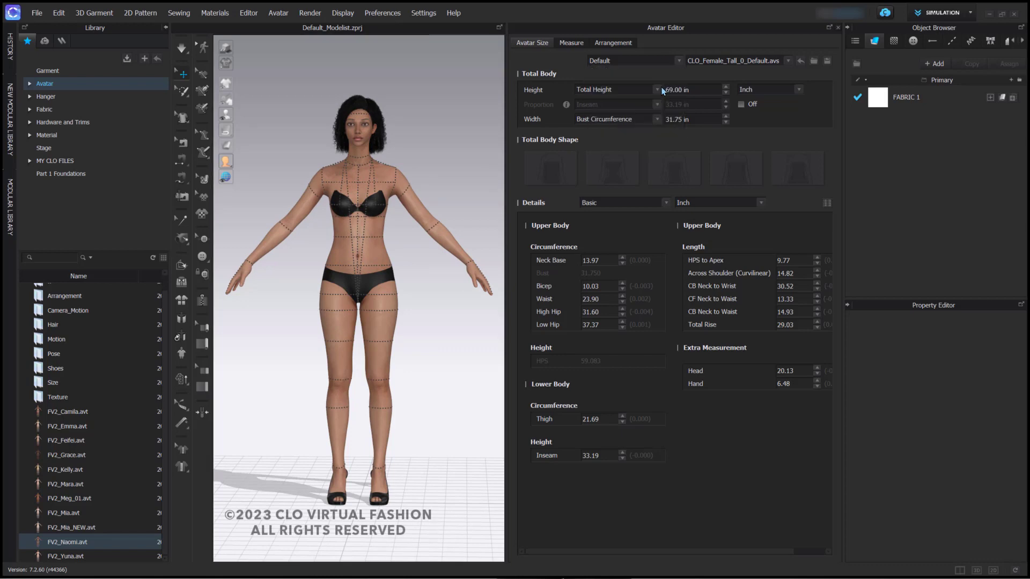
{"action": "left_click", "coordinate": [736, 62]}
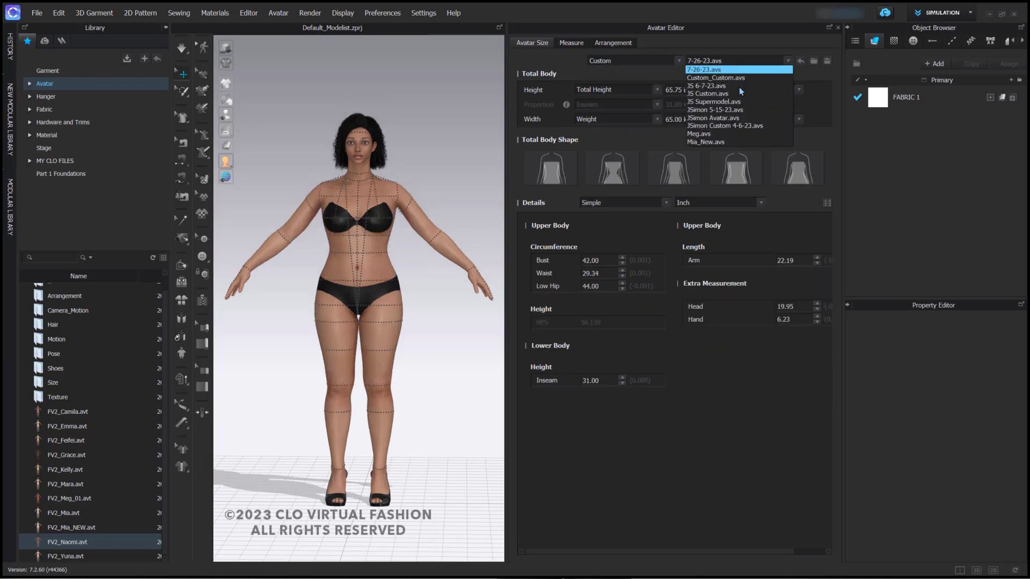
{"action": "left_click", "coordinate": [740, 142]}
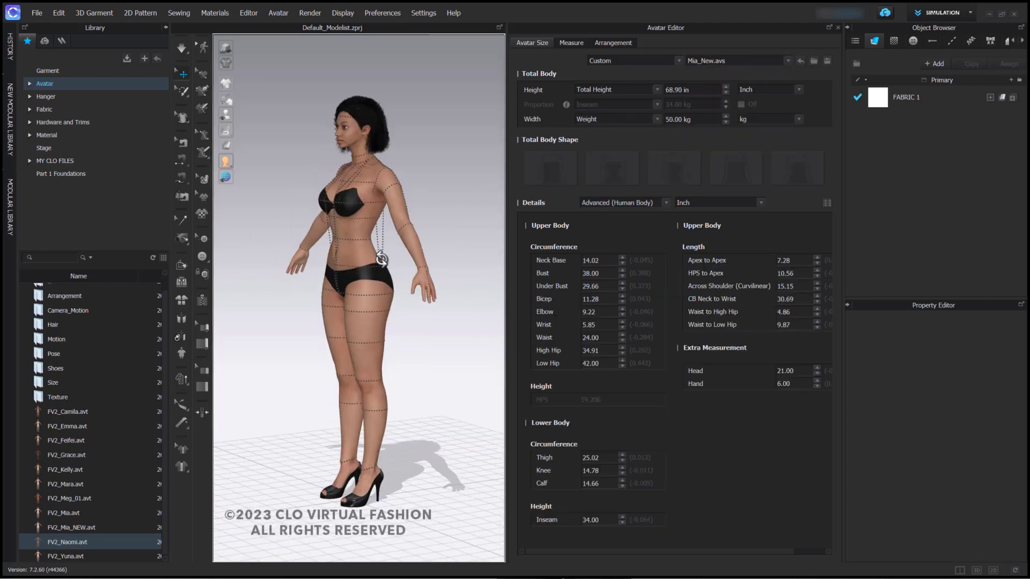
{"action": "scroll", "coordinate": [370, 236], "scroll_direction": "up", "scroll_amount": 3}
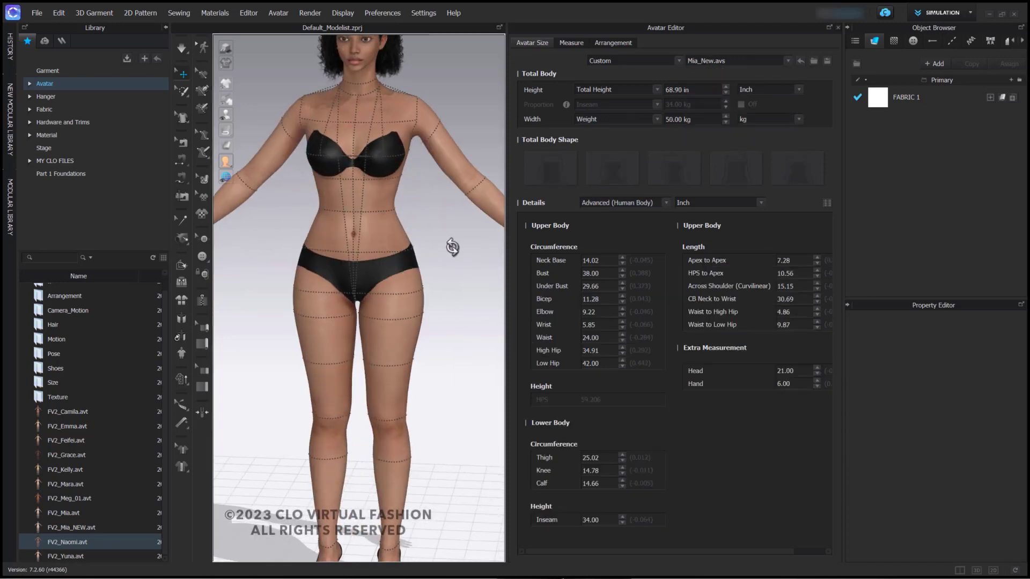
{"action": "scroll", "coordinate": [386, 243], "scroll_direction": "down", "scroll_amount": 5}
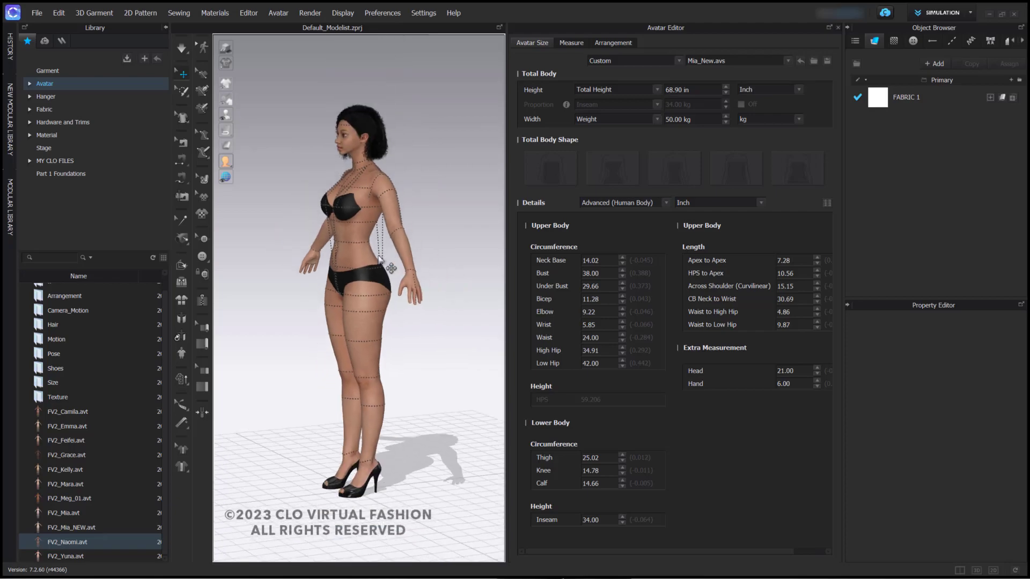